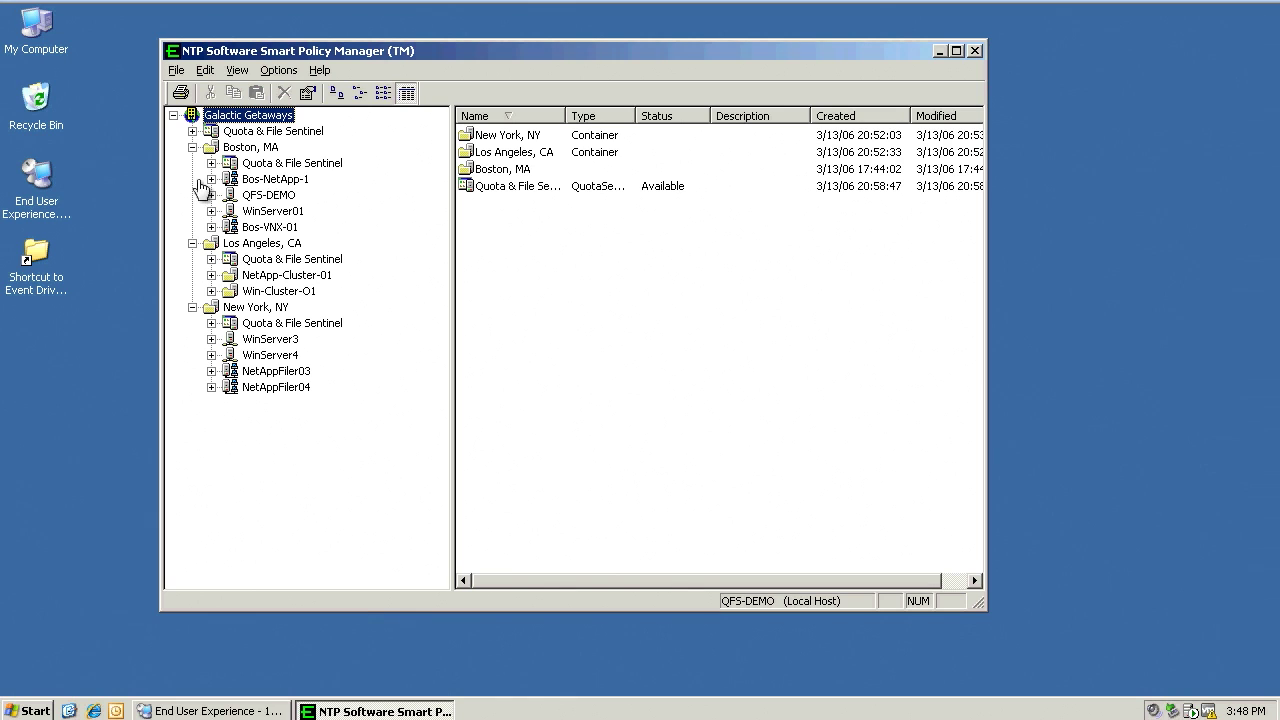
Step: Open the quota limit settings of the Home Directory : 500MB policy under the top-level Disk Quota Policies
{"action": "left_click", "coordinate": [192, 131]}
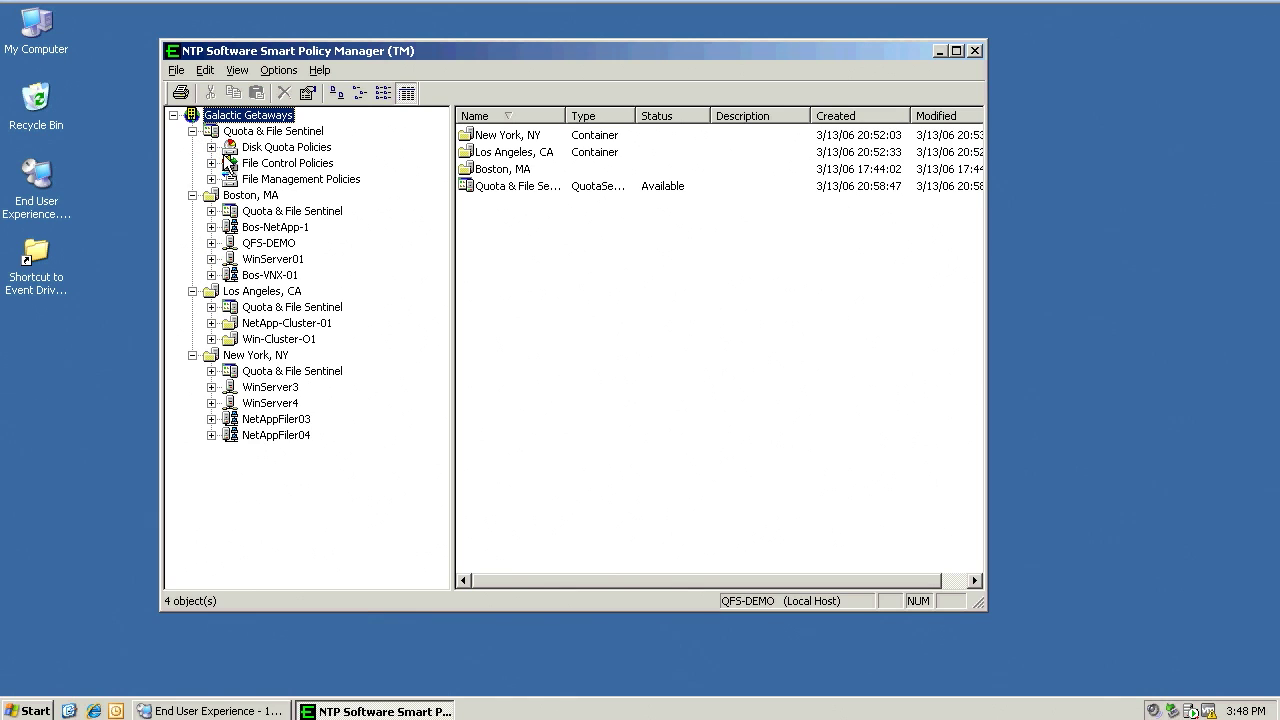
{"action": "left_click", "coordinate": [211, 147]}
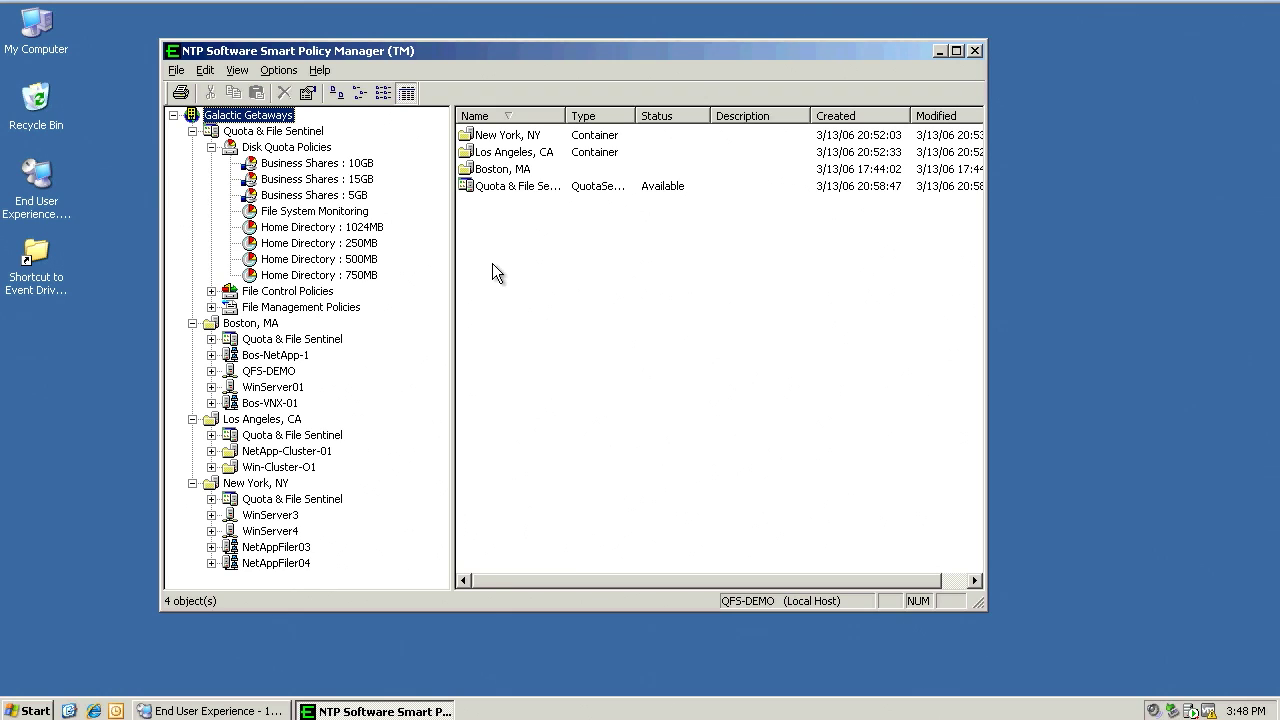
{"action": "left_click", "coordinate": [338, 259]}
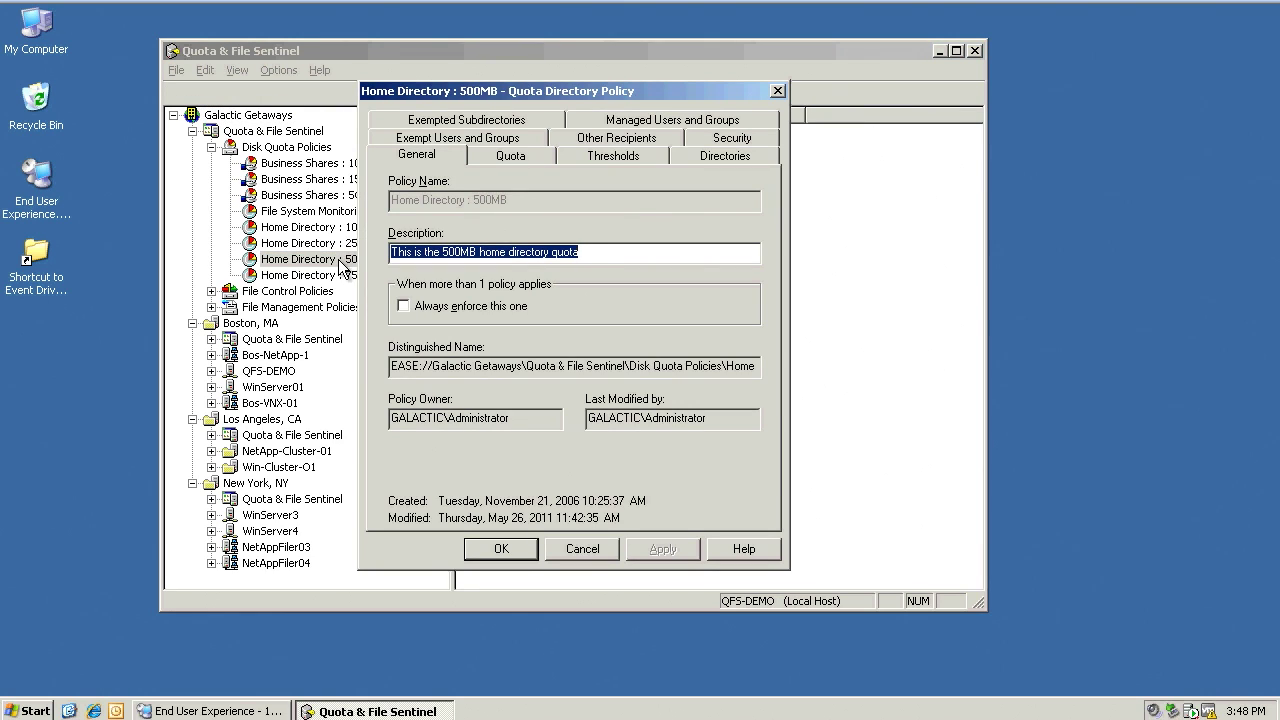
{"action": "left_click", "coordinate": [527, 164]}
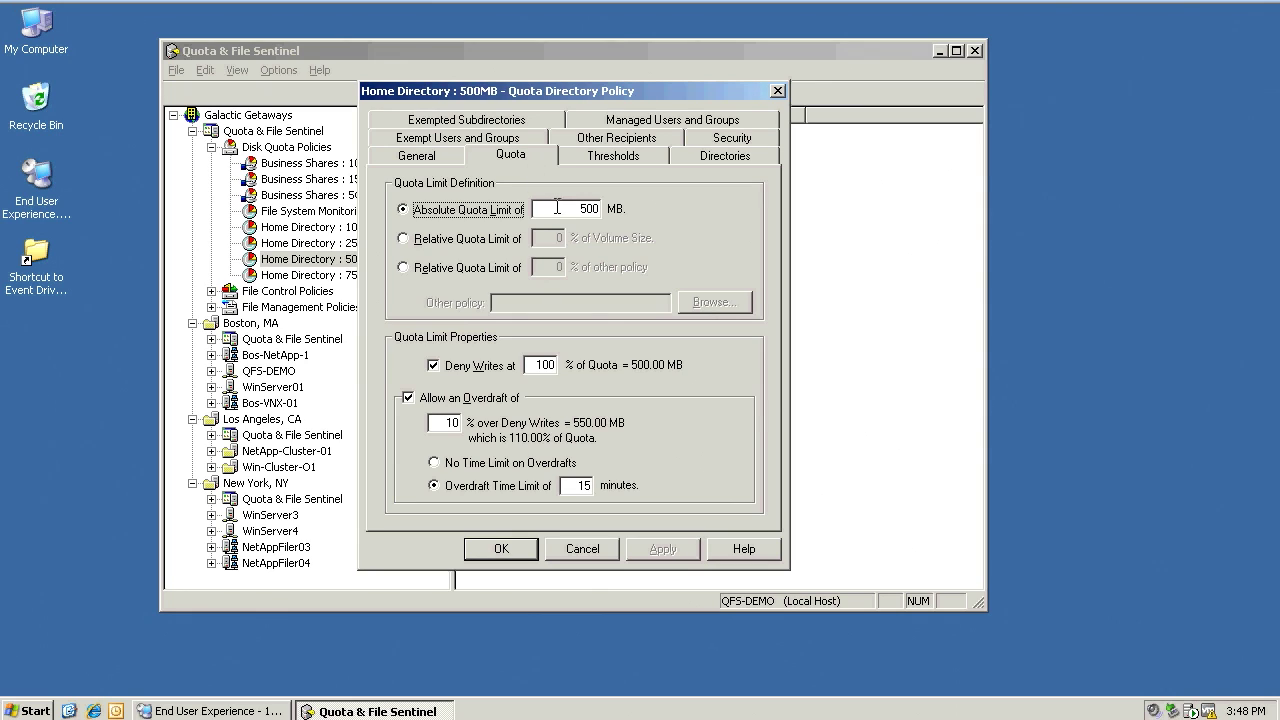
Step: Review the policy's absolute limit, write-denial and overdraft values, and turn off the Deny Writes option
{"action": "left_click_drag", "start_coordinate": [557, 209], "coordinate": [612, 210]}
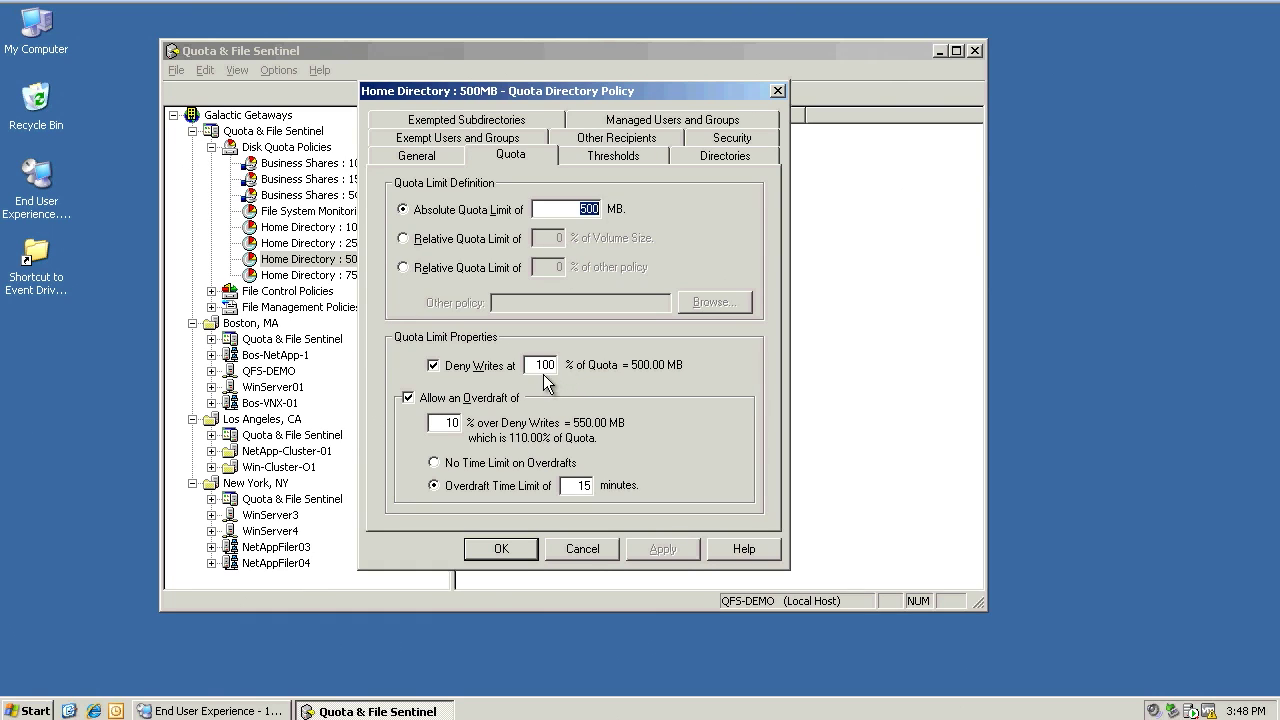
{"action": "left_click_drag", "start_coordinate": [536, 366], "coordinate": [554, 370]}
{"action": "double_click", "coordinate": [438, 420]}
{"action": "double_click", "coordinate": [582, 485]}
{"action": "left_click", "coordinate": [477, 365]}
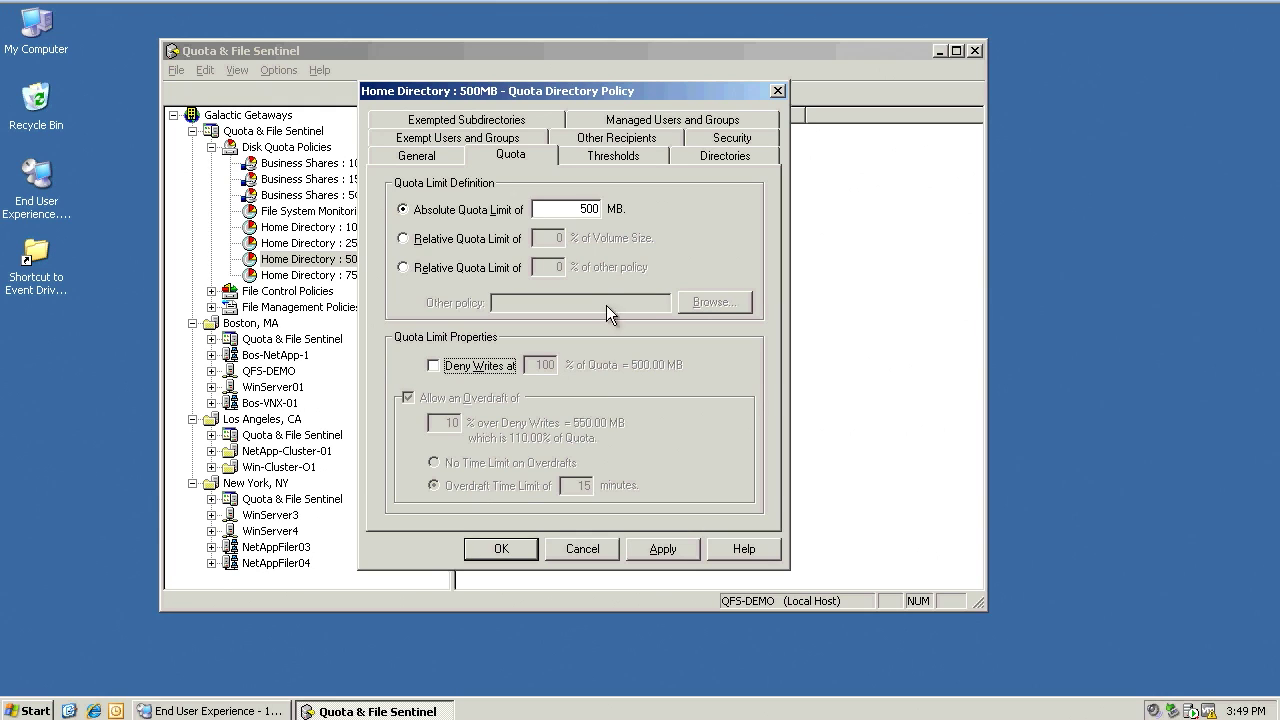
Step: Start a new threshold at 99 percent of quota for the 500MB home directory policy
{"action": "left_click", "coordinate": [640, 157]}
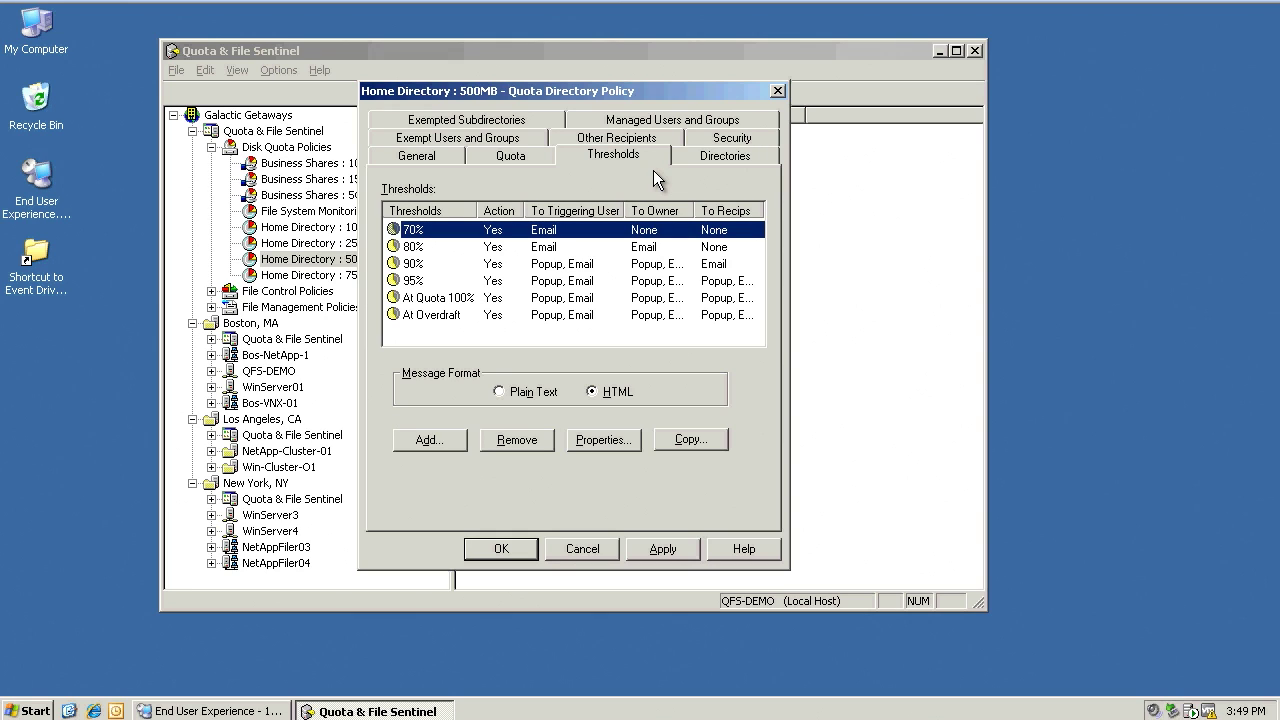
{"action": "left_click", "coordinate": [440, 443]}
{"action": "left_click", "coordinate": [514, 167]}
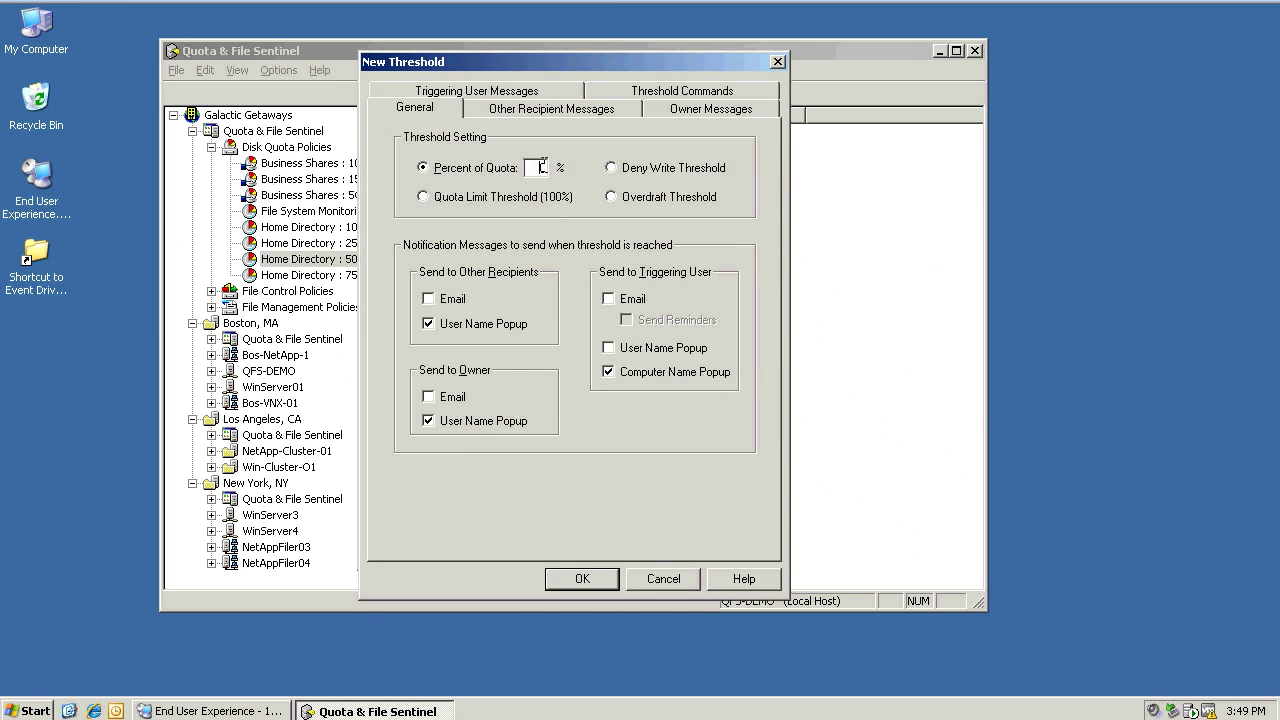
{"action": "type", "text": "99"}
Step: Limit the new threshold's notifications to email for the triggering user and other recipients, view its commands, and discard the threshold
{"action": "left_click", "coordinate": [608, 298]}
{"action": "left_click", "coordinate": [608, 373]}
{"action": "left_click", "coordinate": [505, 424]}
{"action": "left_click", "coordinate": [505, 325]}
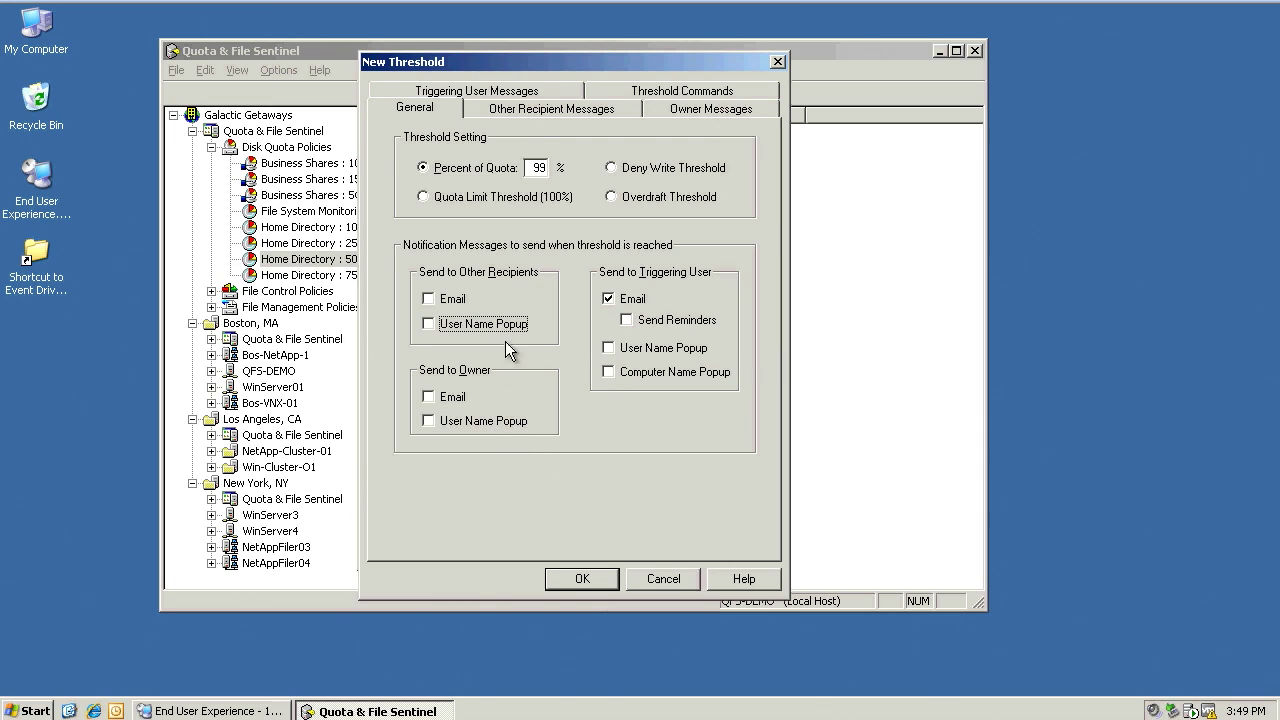
{"action": "left_click", "coordinate": [451, 300]}
{"action": "left_click", "coordinate": [730, 92]}
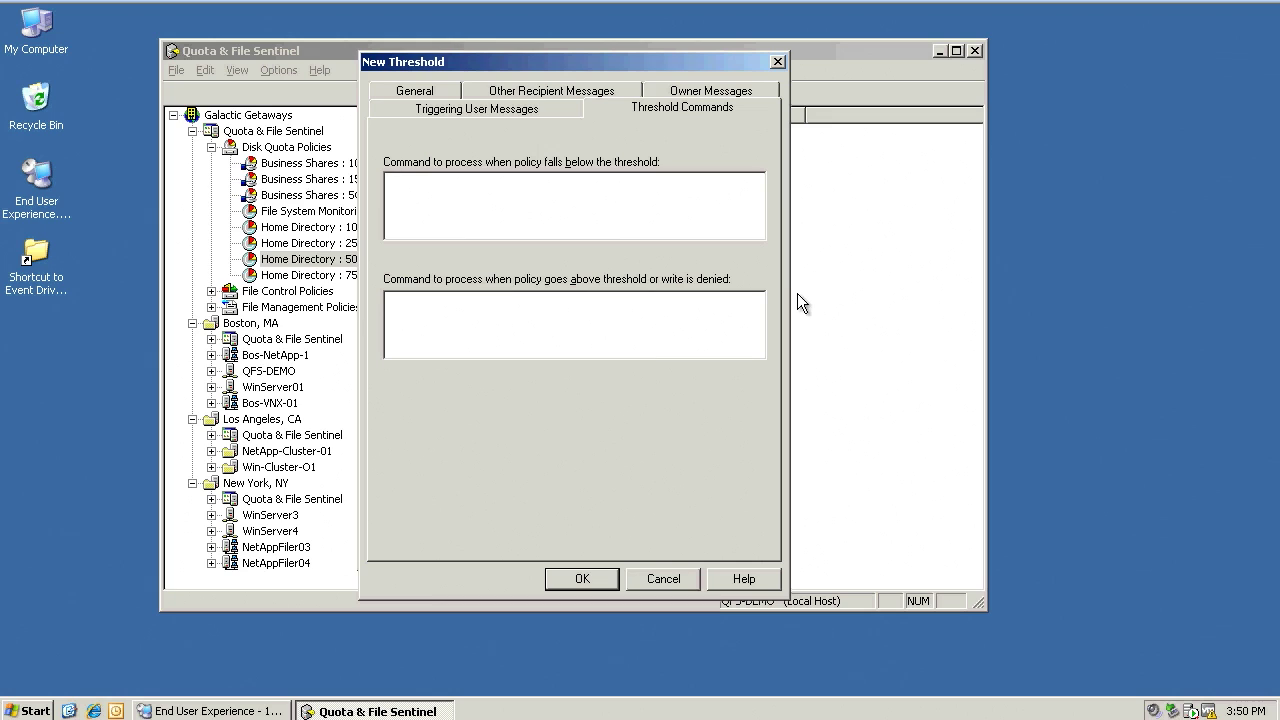
{"action": "left_click", "coordinate": [689, 578]}
Step: Examine the directories the 500MB policy applies to and close the policy without saving
{"action": "left_click", "coordinate": [758, 162]}
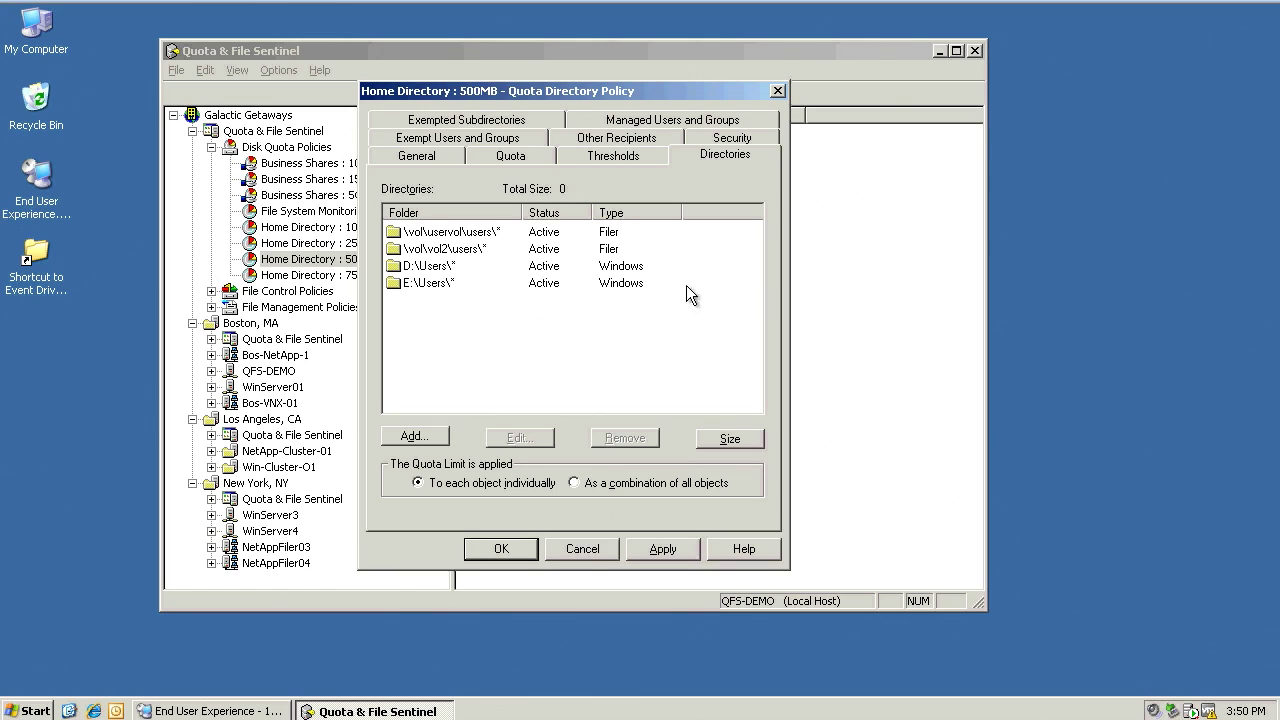
{"action": "left_click", "coordinate": [484, 249]}
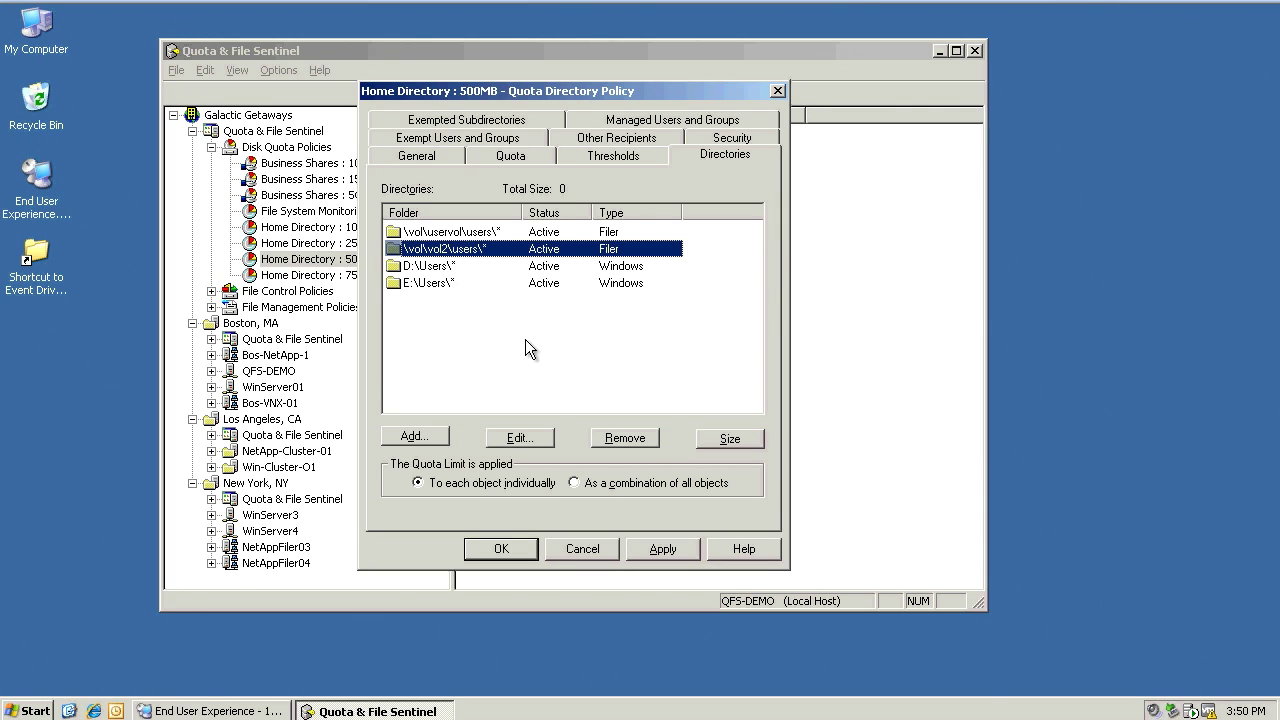
{"action": "left_click", "coordinate": [569, 549]}
Step: Compare the folders assigned to the 250MB, 500MB and 750MB home directory quota policies, including \vol\vol2\users\*
{"action": "left_click", "coordinate": [328, 243]}
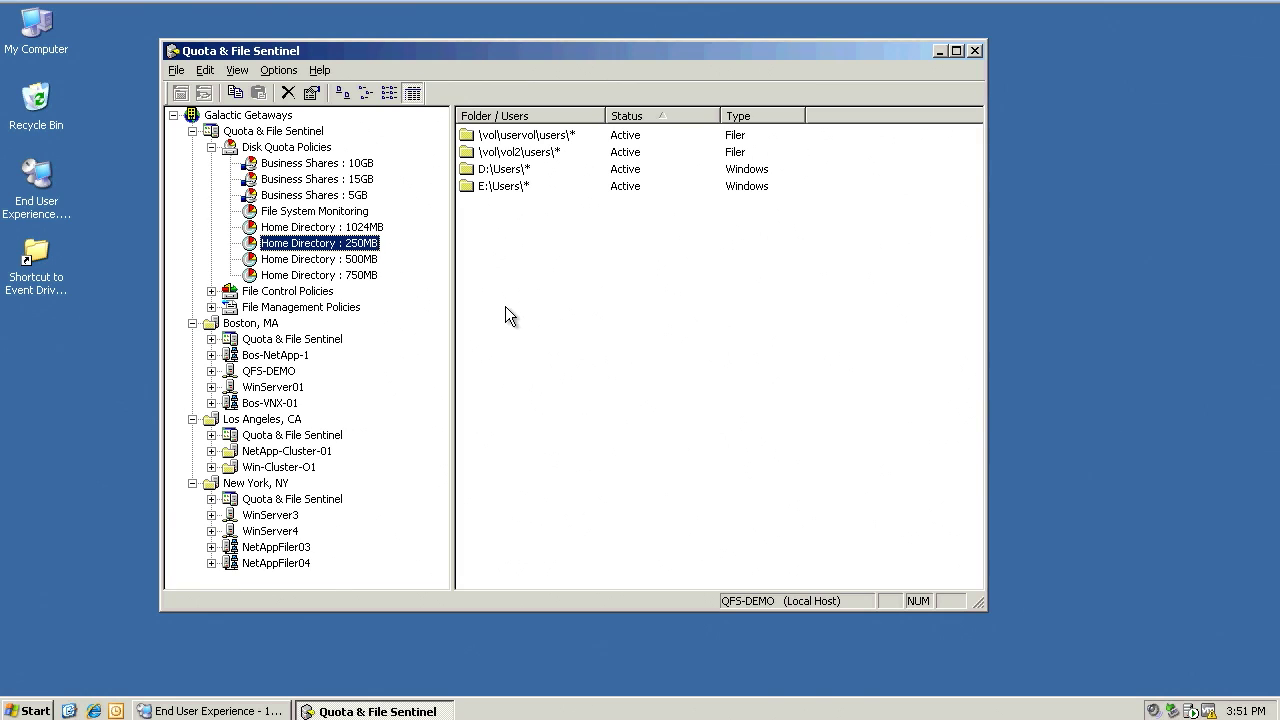
{"action": "key", "text": "Down"}
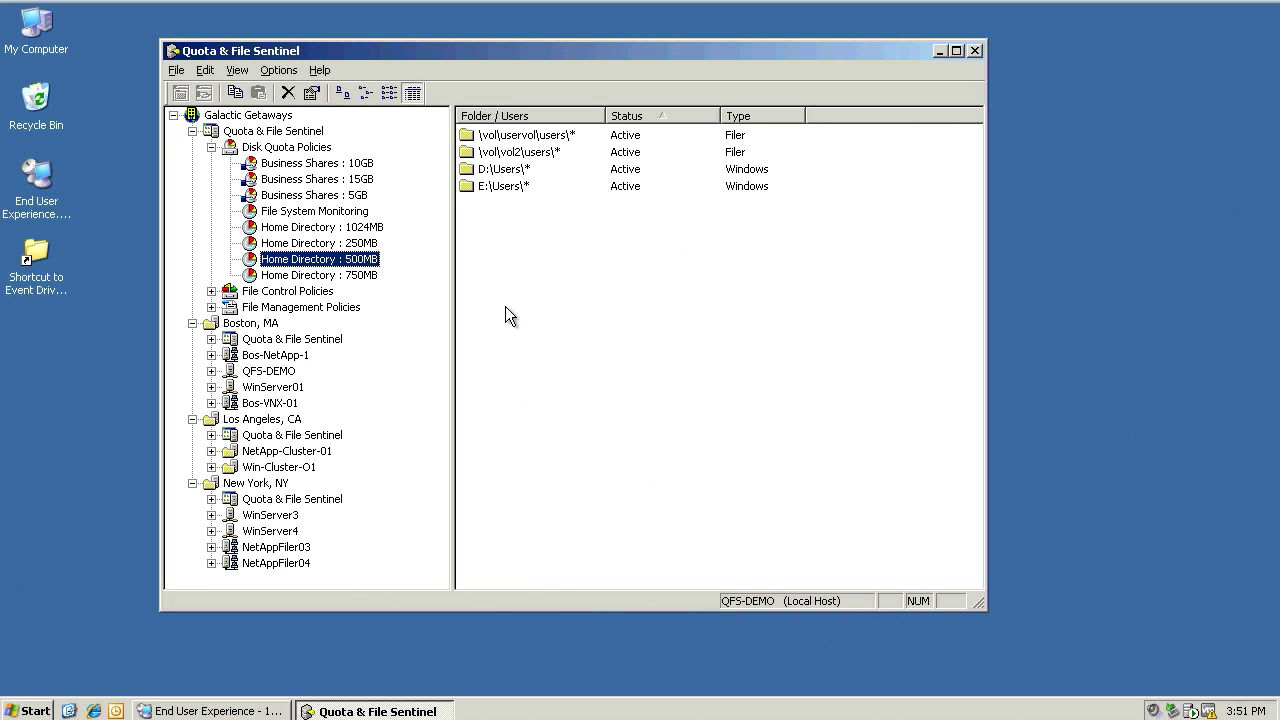
{"action": "key", "text": "Up"}
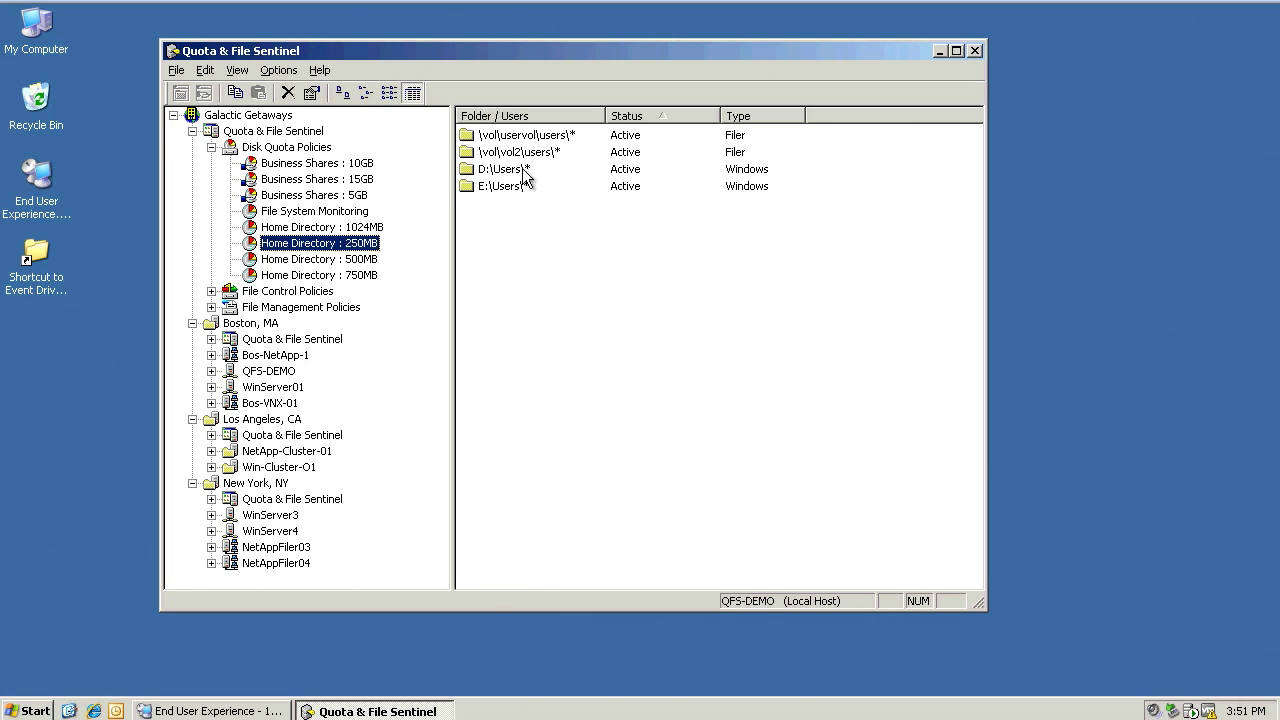
{"action": "left_click", "coordinate": [547, 153]}
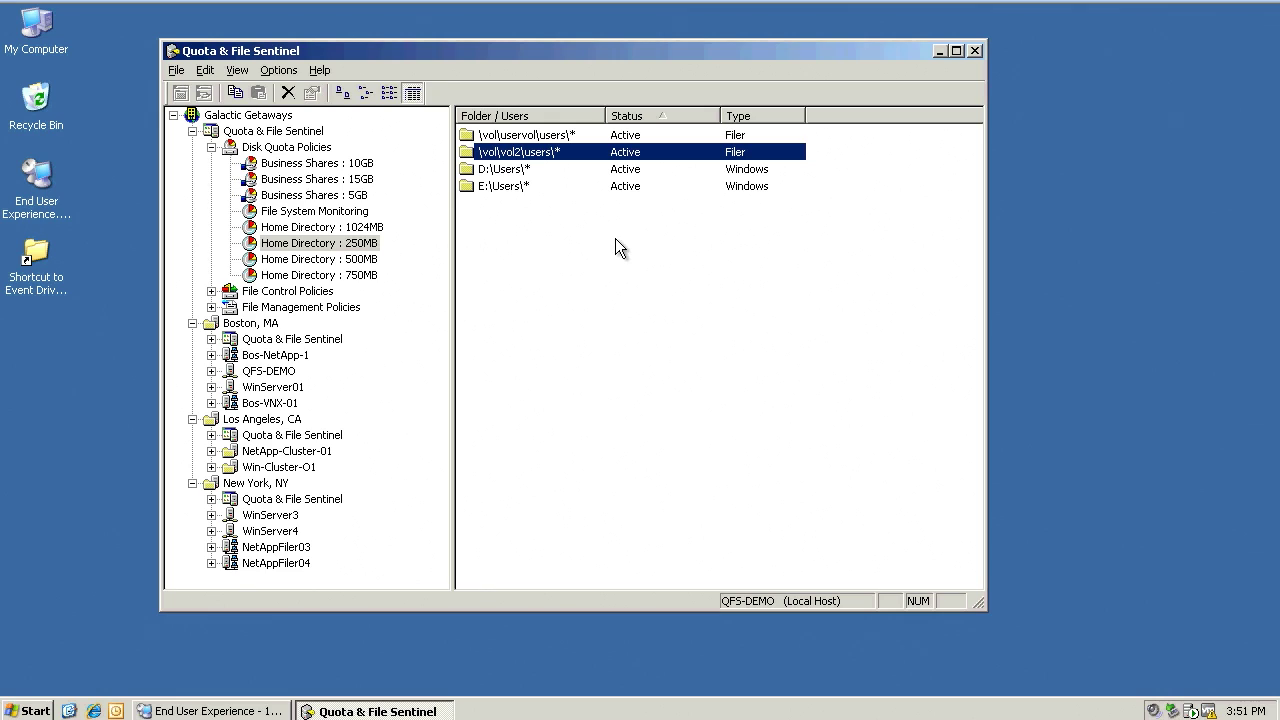
{"action": "left_click", "coordinate": [372, 262]}
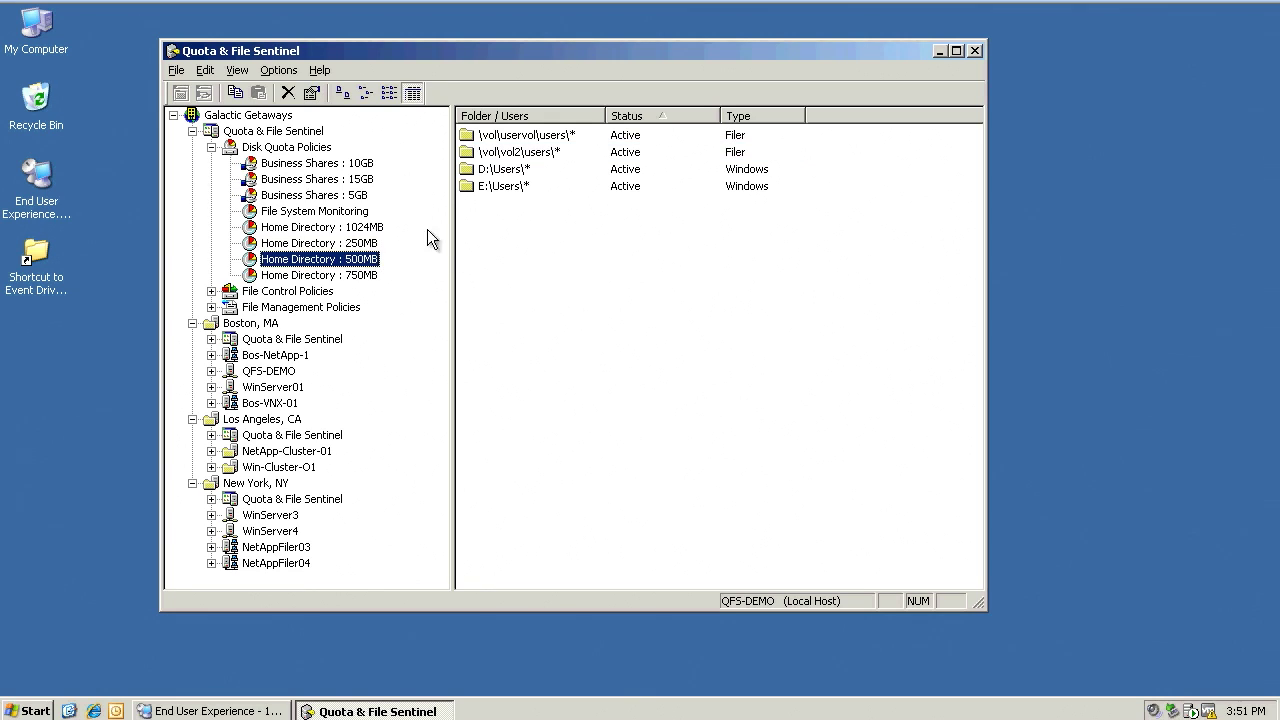
{"action": "left_click", "coordinate": [540, 152]}
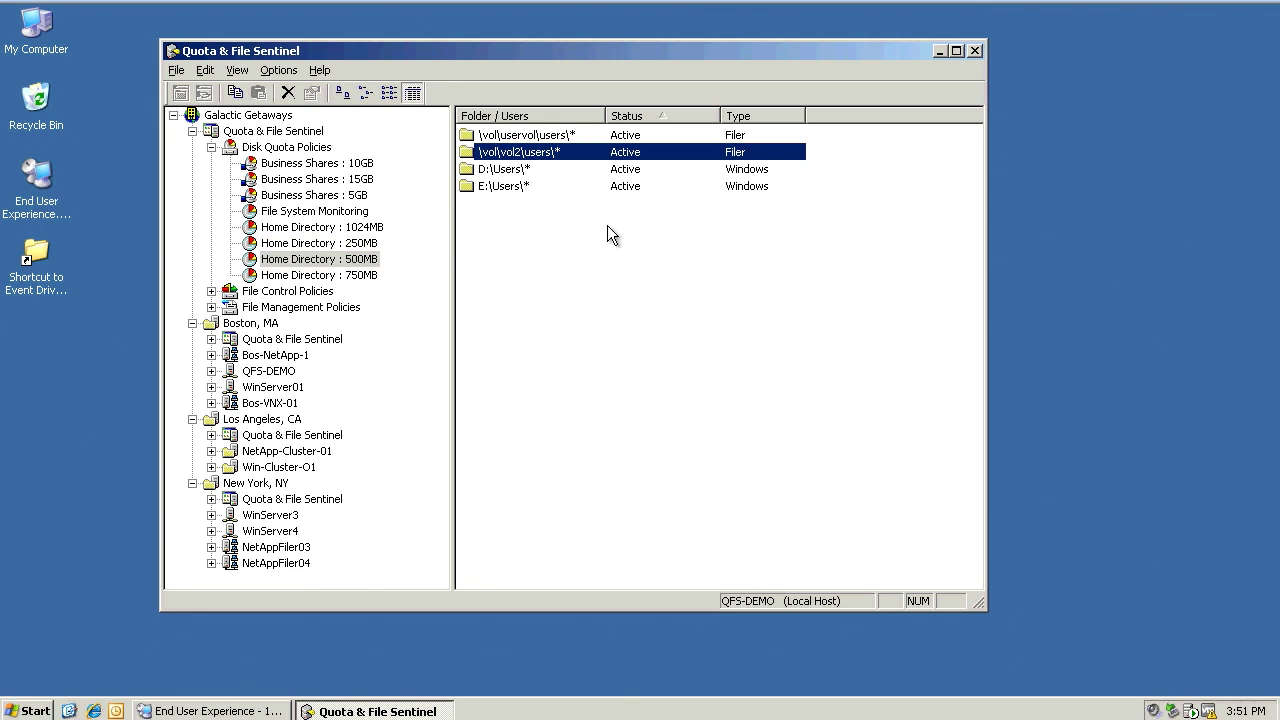
{"action": "left_click", "coordinate": [367, 275]}
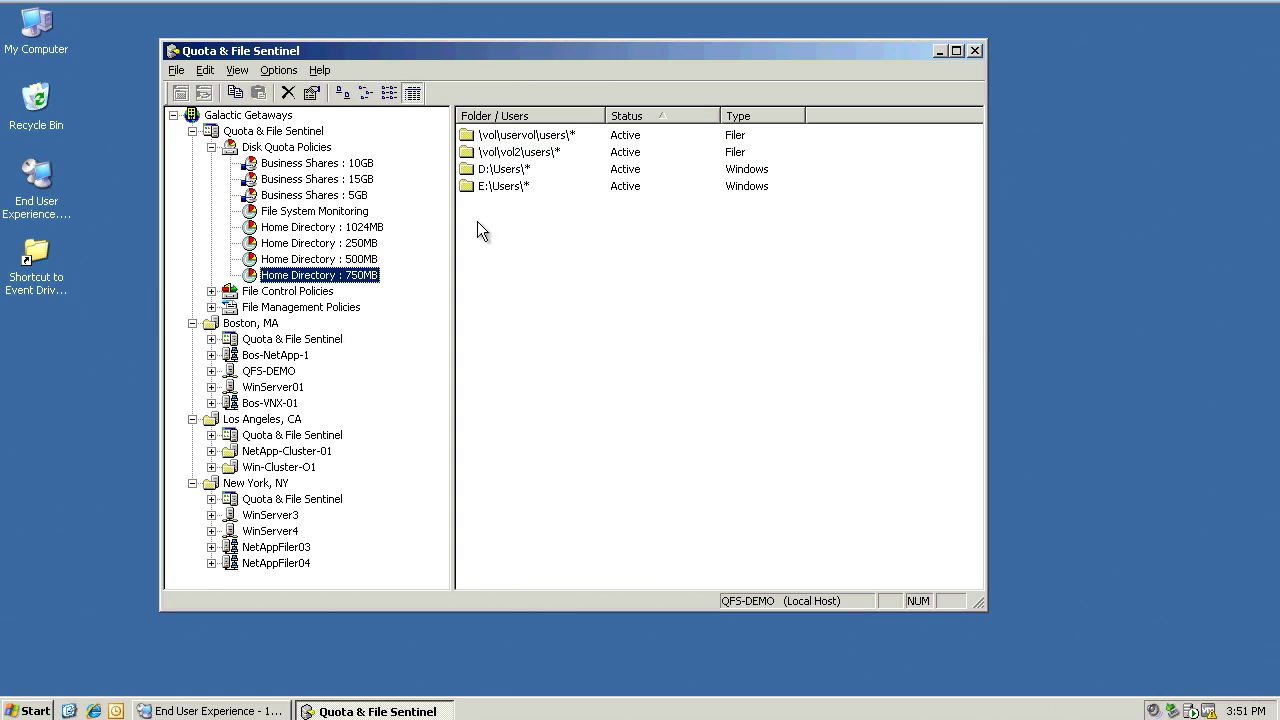
{"action": "left_click", "coordinate": [559, 154]}
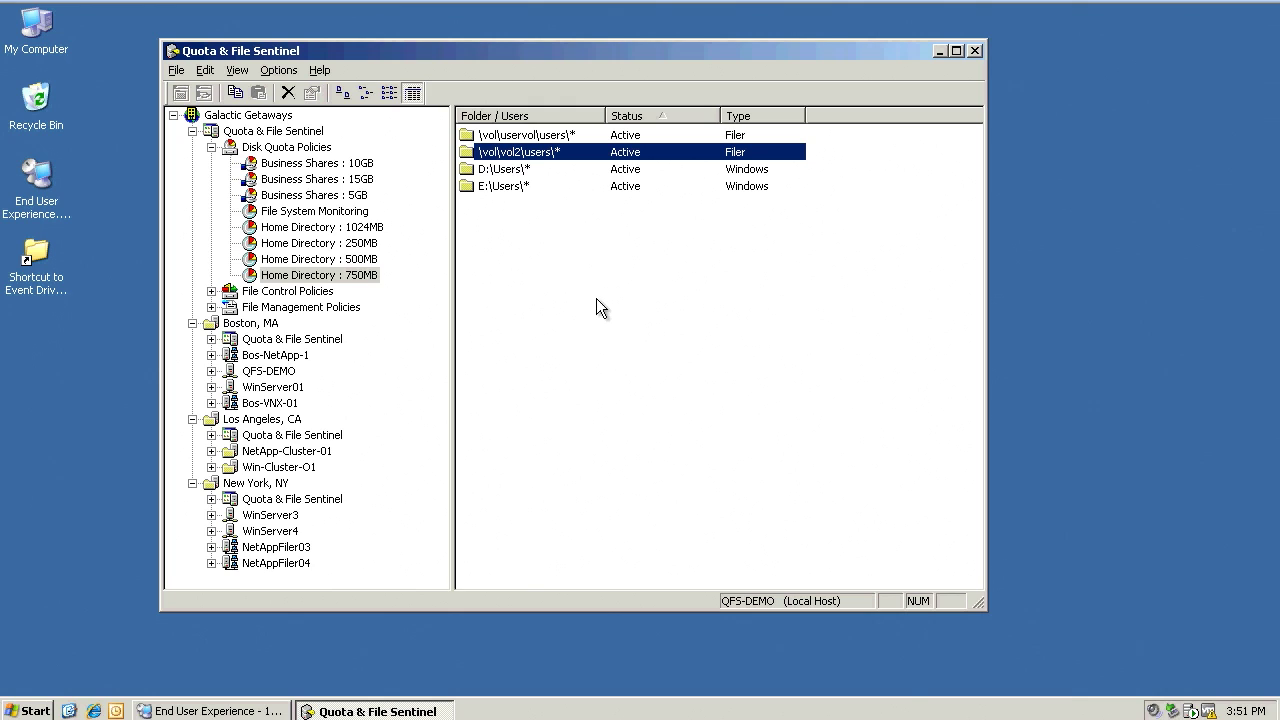
Step: Review the Home Directory : 500MB policy's managed accounts, exempted subdirectories and exempt accounts, and close it without saving
{"action": "double_click", "coordinate": [360, 259]}
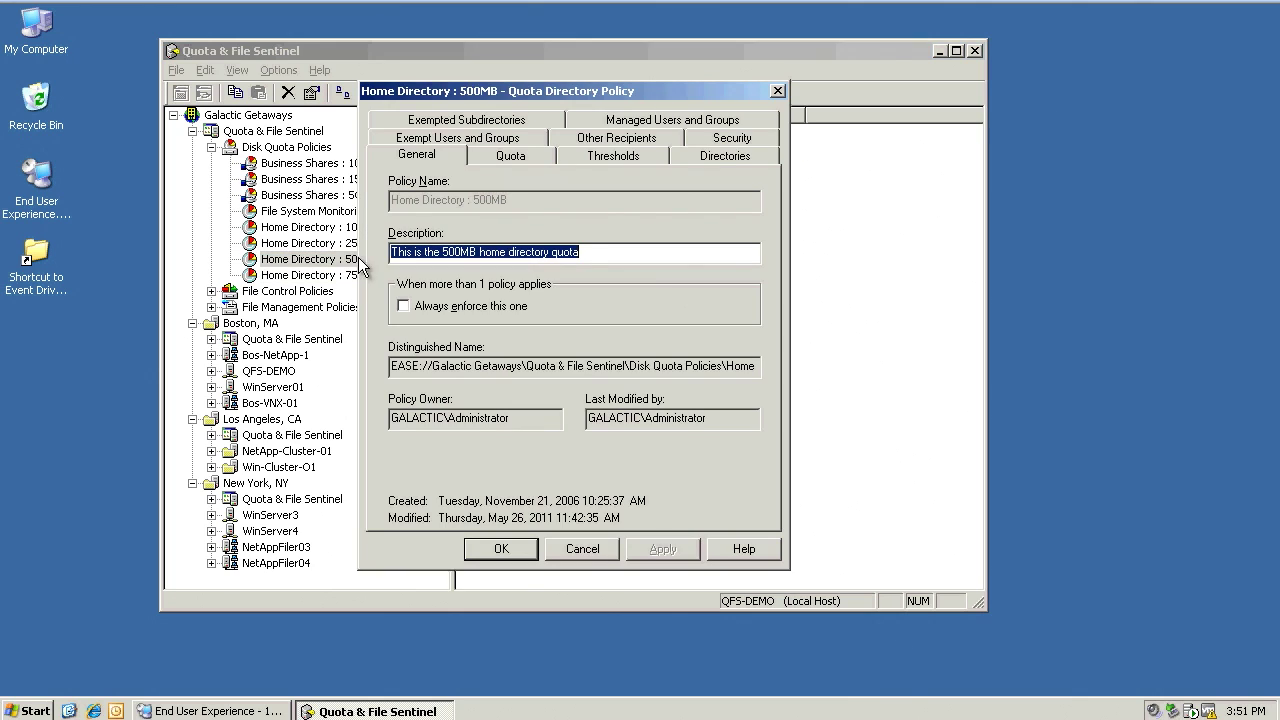
{"action": "left_click", "coordinate": [746, 119]}
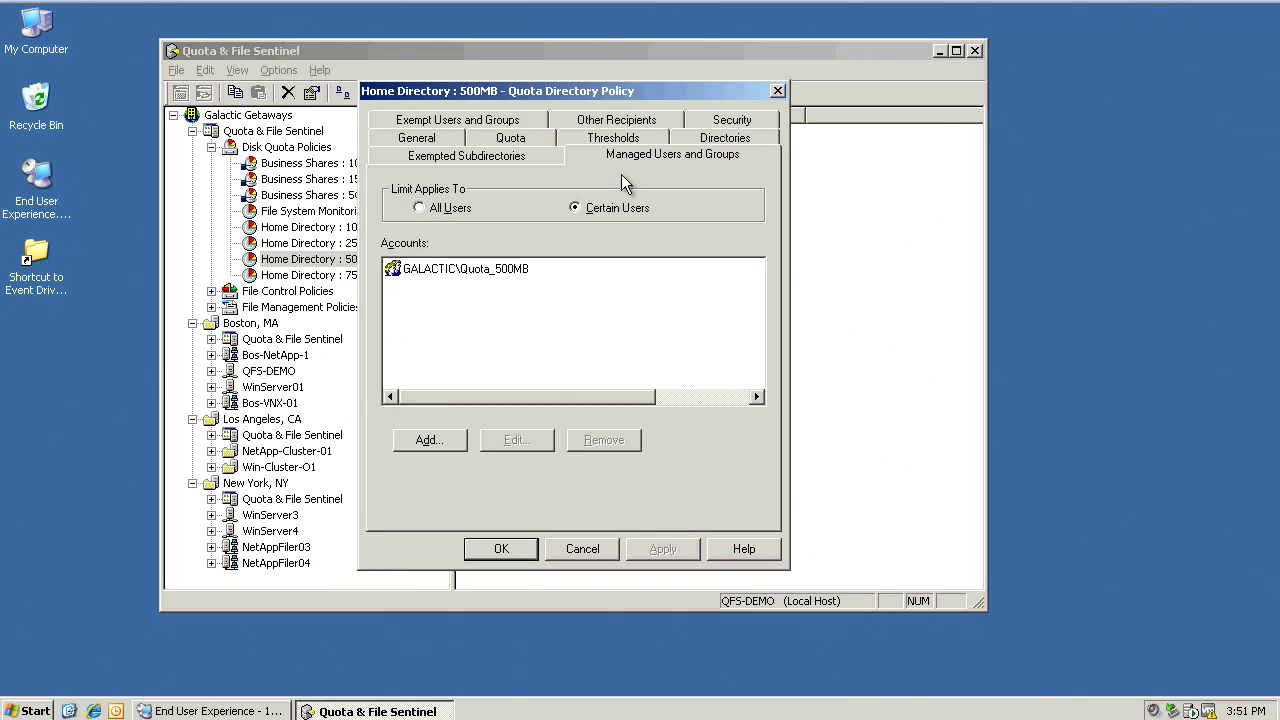
{"action": "left_click", "coordinate": [514, 270]}
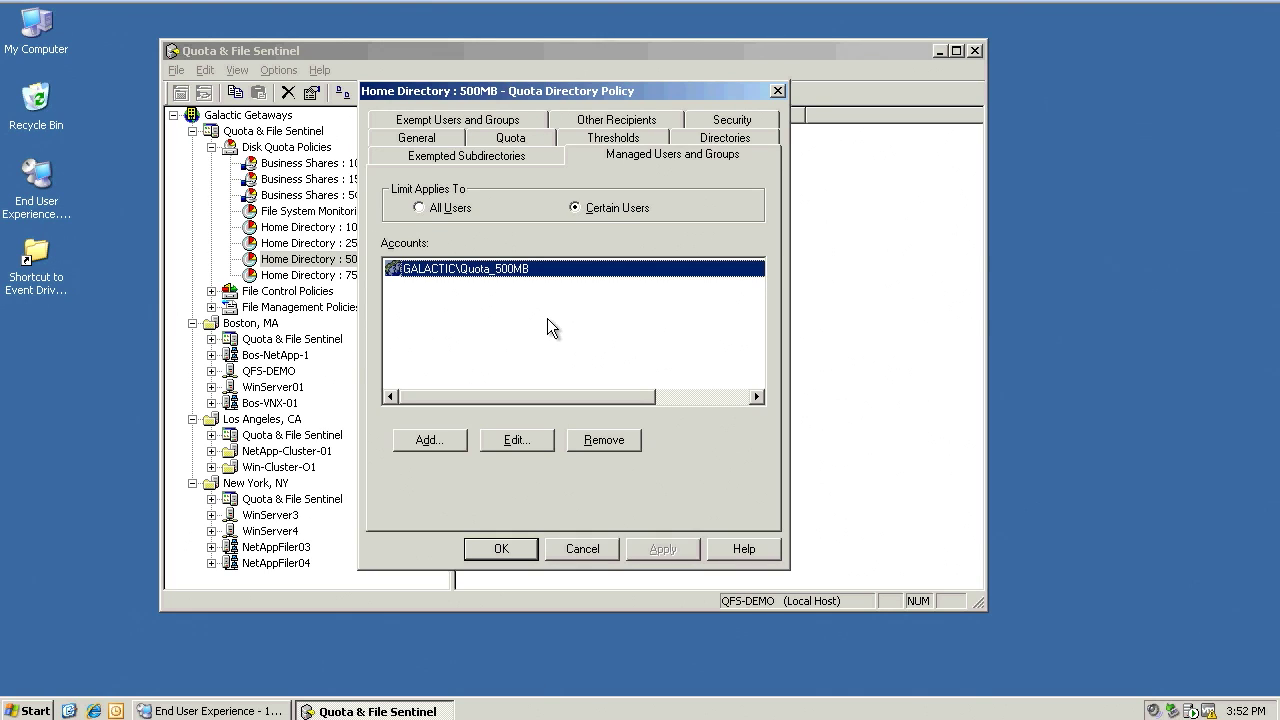
{"action": "left_click", "coordinate": [536, 154]}
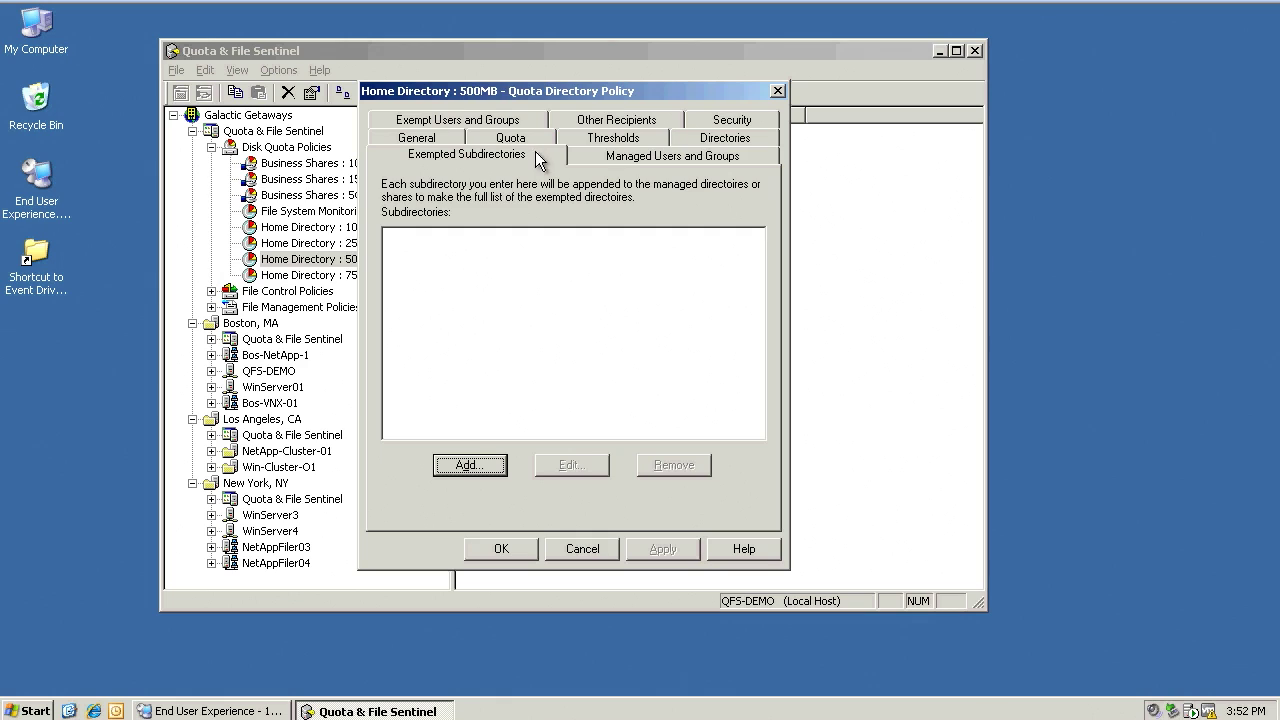
{"action": "left_click", "coordinate": [503, 122]}
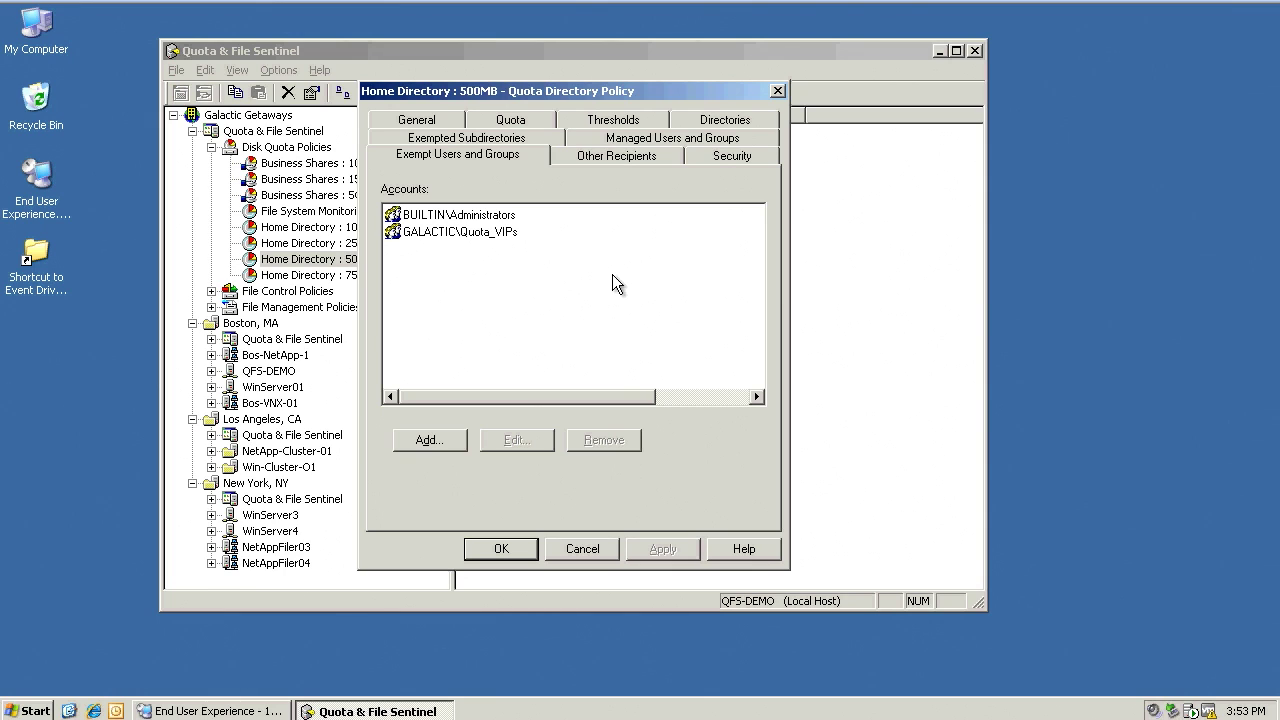
{"action": "left_click", "coordinate": [571, 548]}
Step: Remove the Common Audio, Graphics and Video Files patterns from the Home Directory : Mulitmedia Blocking file control policy
{"action": "double_click", "coordinate": [324, 292]}
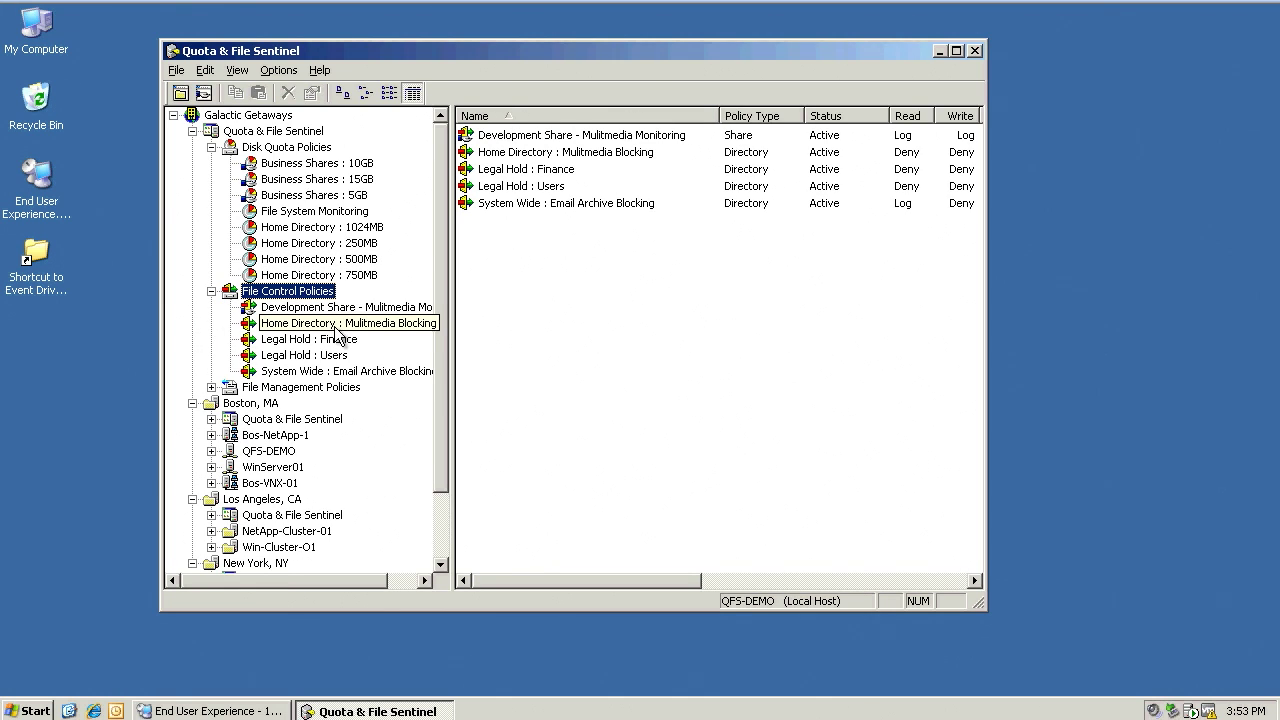
{"action": "double_click", "coordinate": [336, 326]}
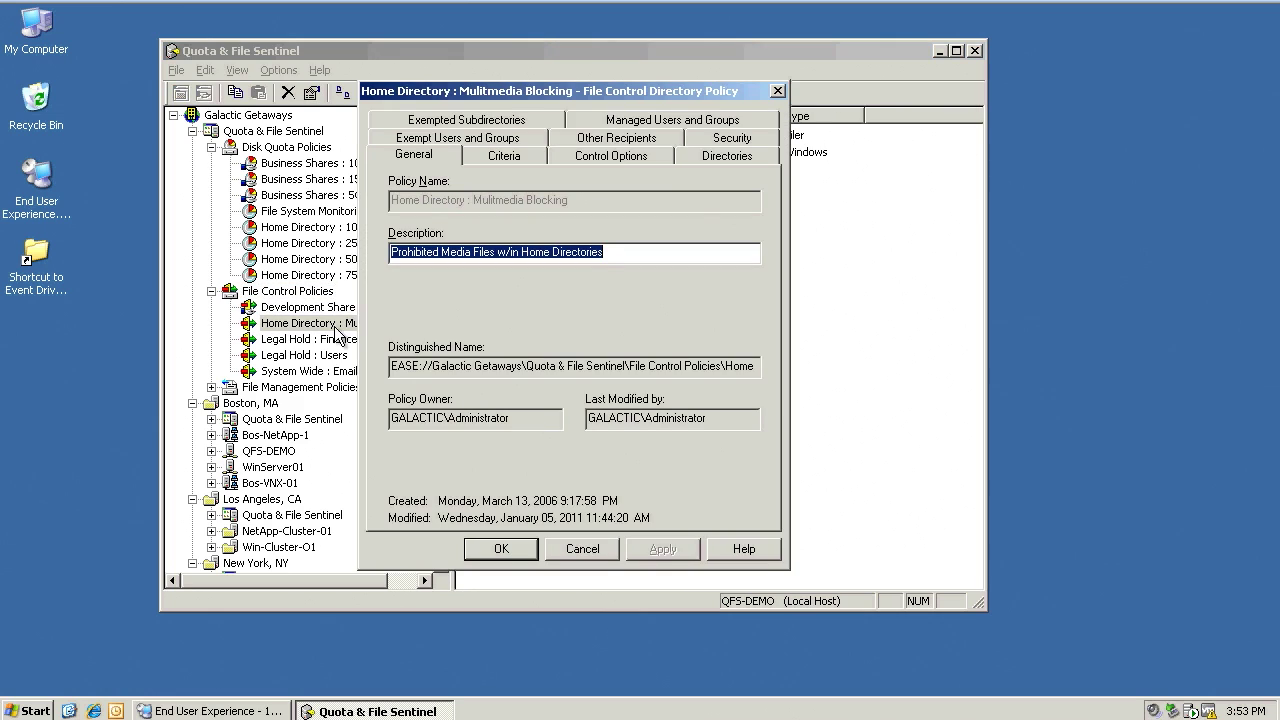
{"action": "left_click", "coordinate": [523, 163]}
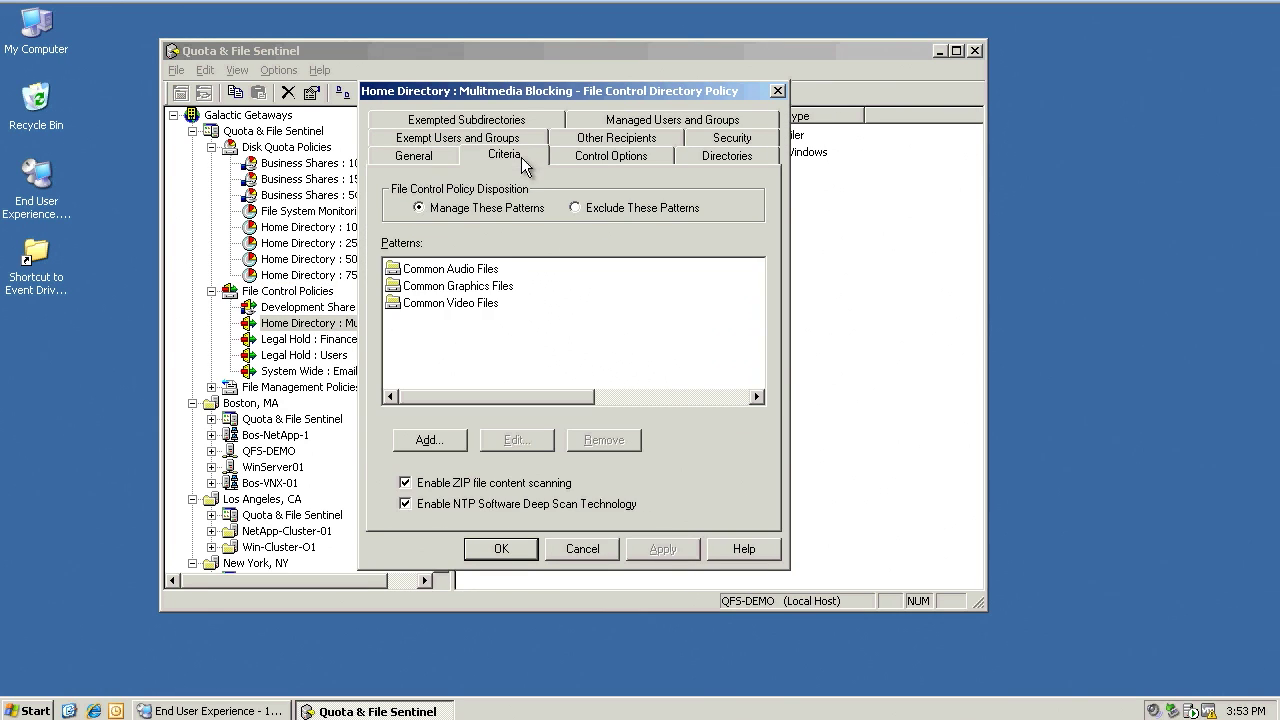
{"action": "left_click", "coordinate": [465, 269]}
{"action": "left_click", "coordinate": [471, 303], "text": "shift"}
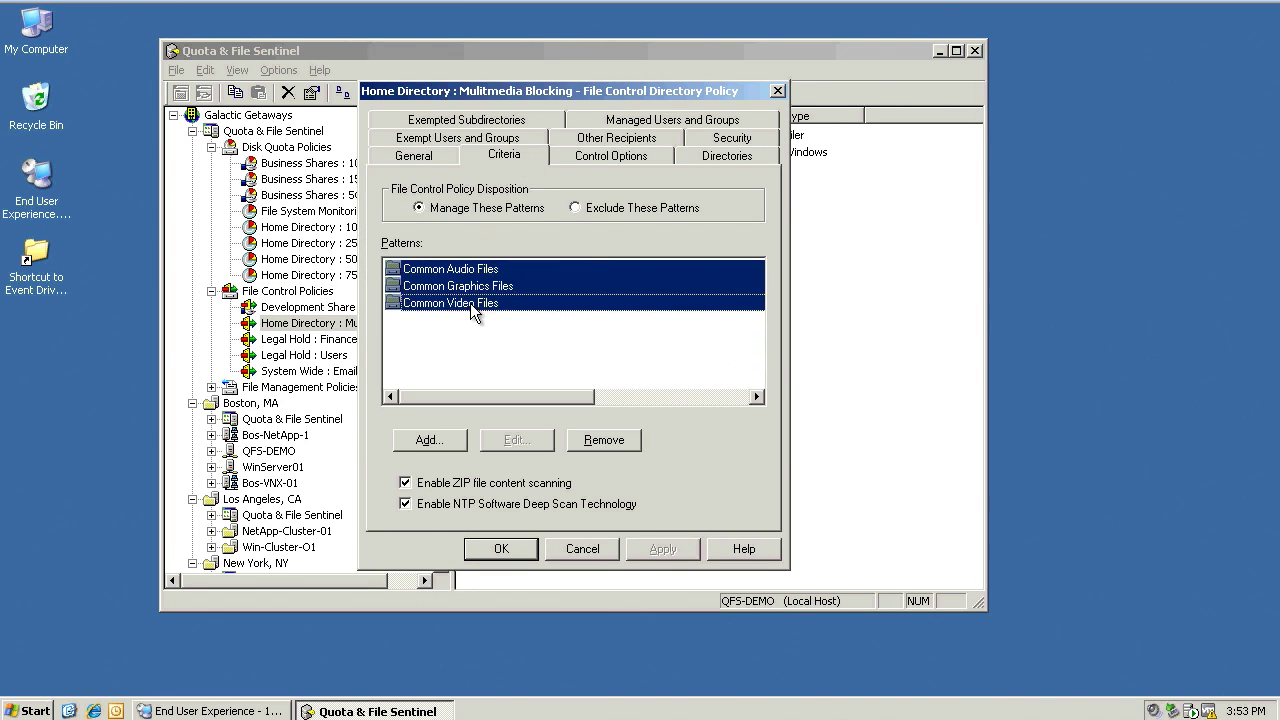
{"action": "left_click", "coordinate": [601, 444]}
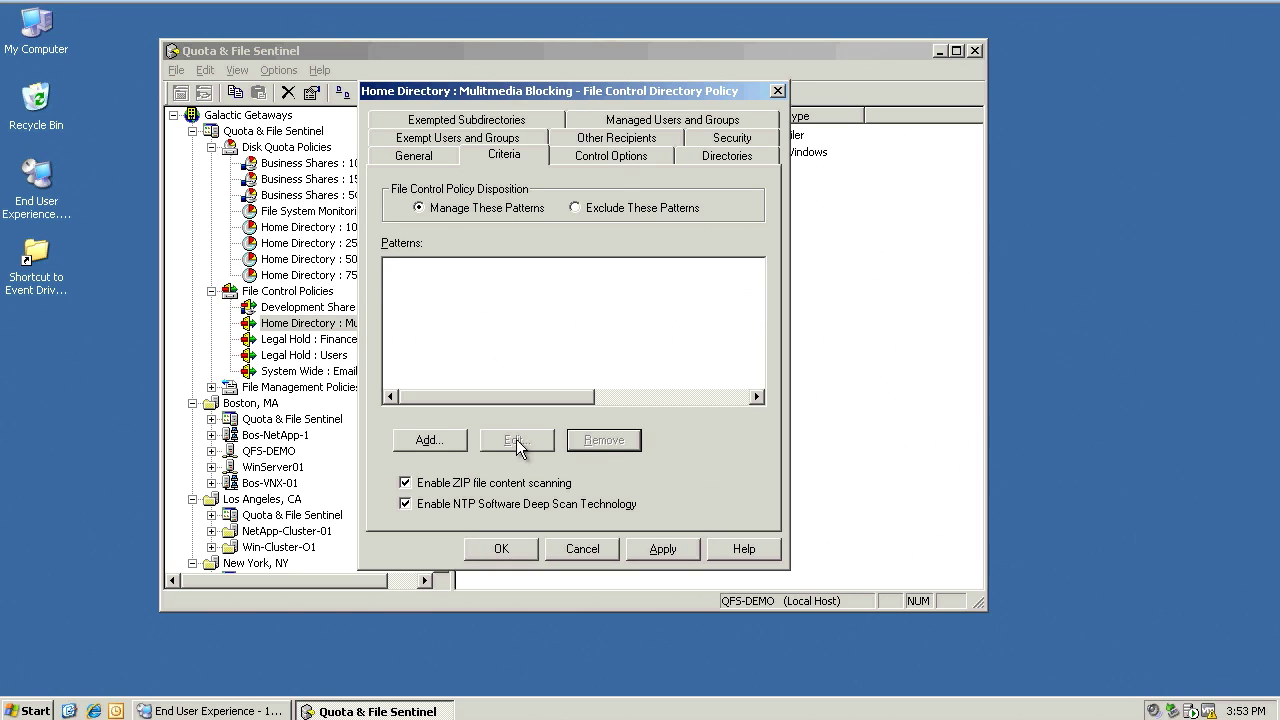
Step: Review the pre-defined file collections and add the custom file pattern *.mp3 to the policy's criteria
{"action": "left_click", "coordinate": [458, 446]}
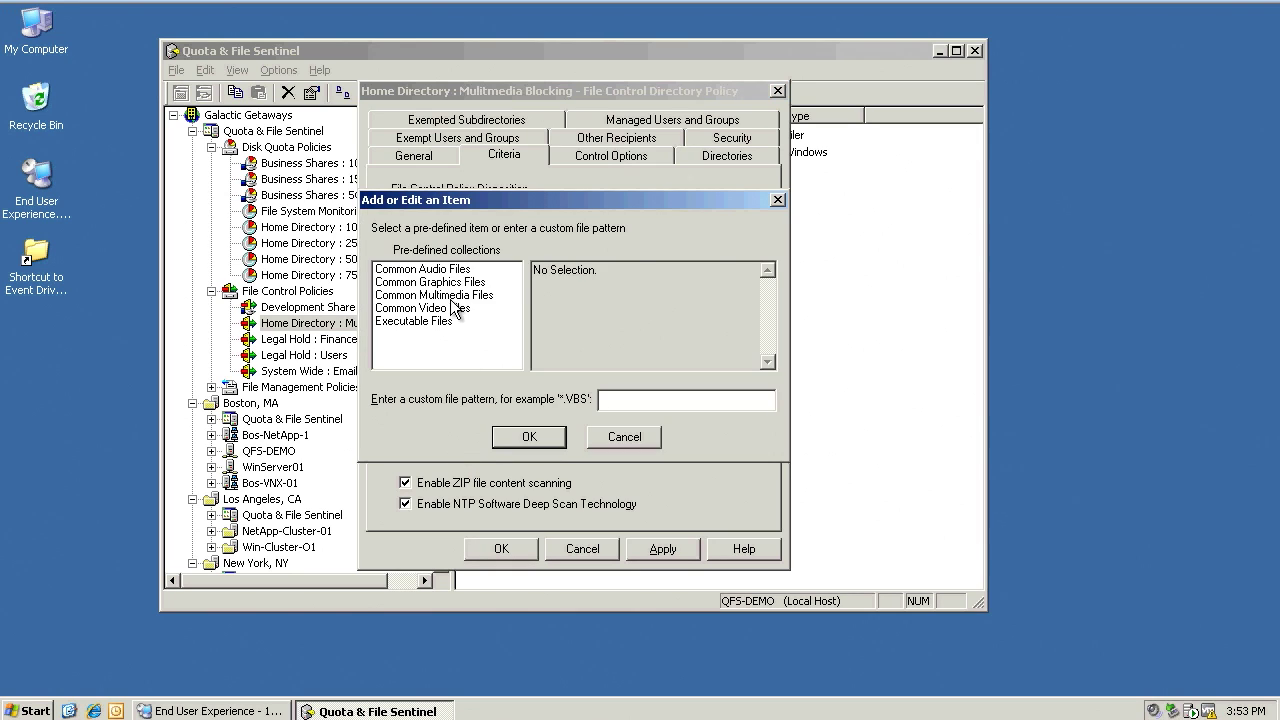
{"action": "left_click", "coordinate": [458, 296]}
{"action": "left_click", "coordinate": [468, 283]}
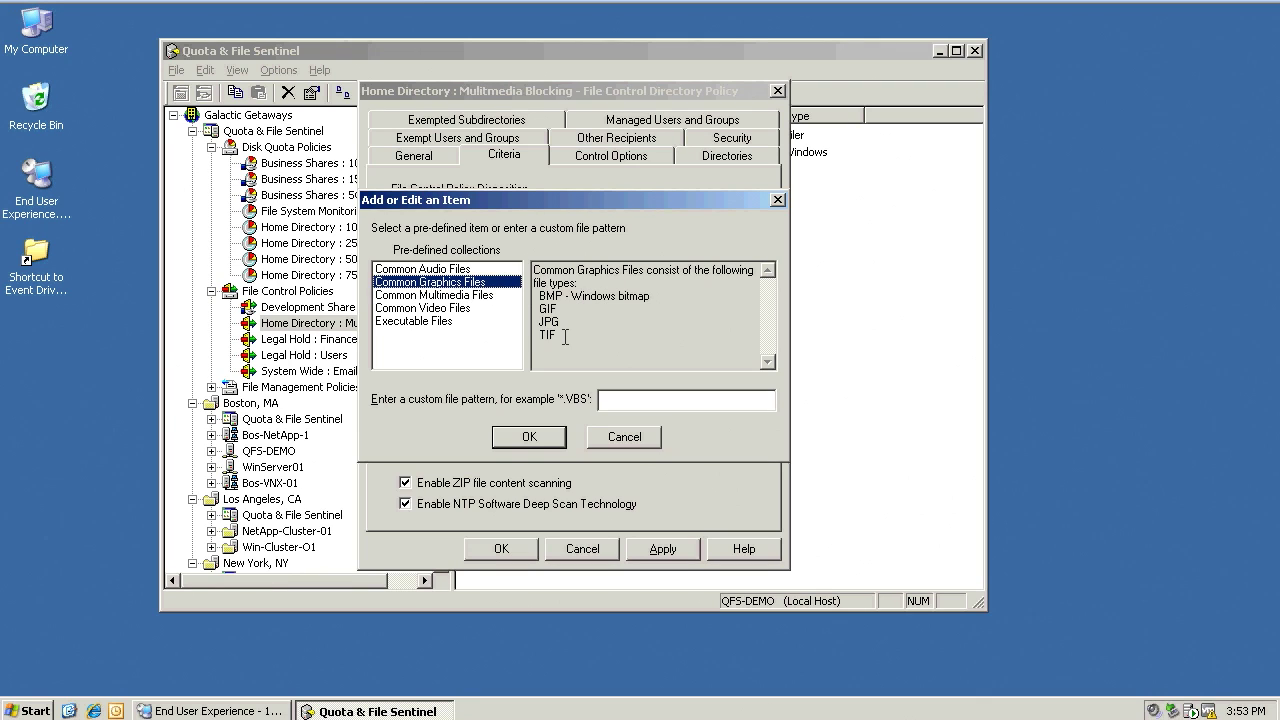
{"action": "left_click", "coordinate": [457, 270]}
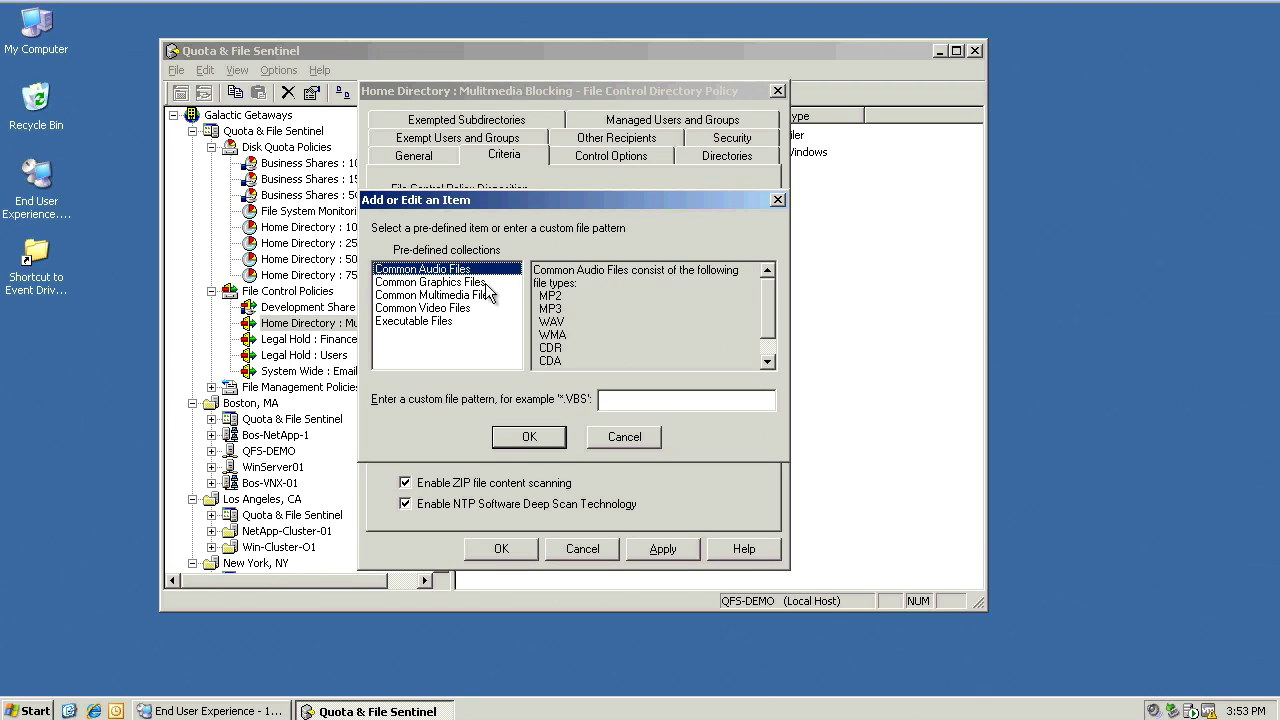
{"action": "left_click", "coordinate": [619, 403]}
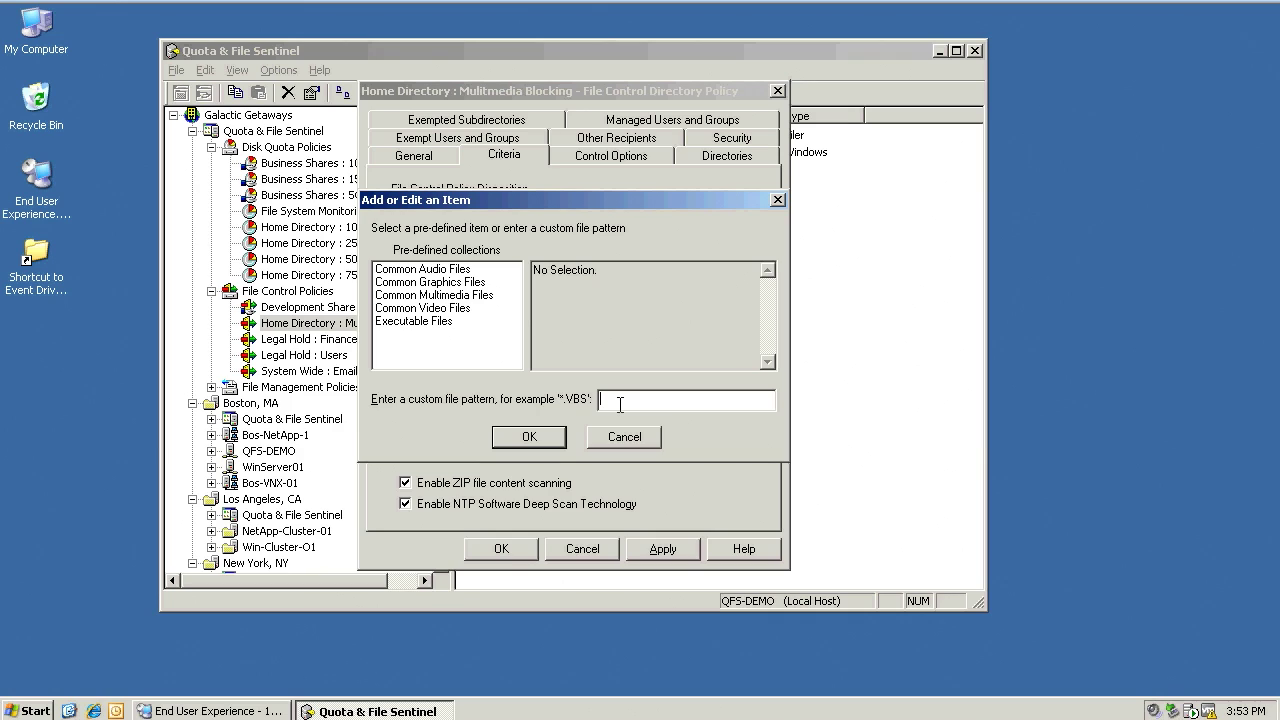
{"action": "type", "text": "*.mp3"}
{"action": "key", "text": "Return"}
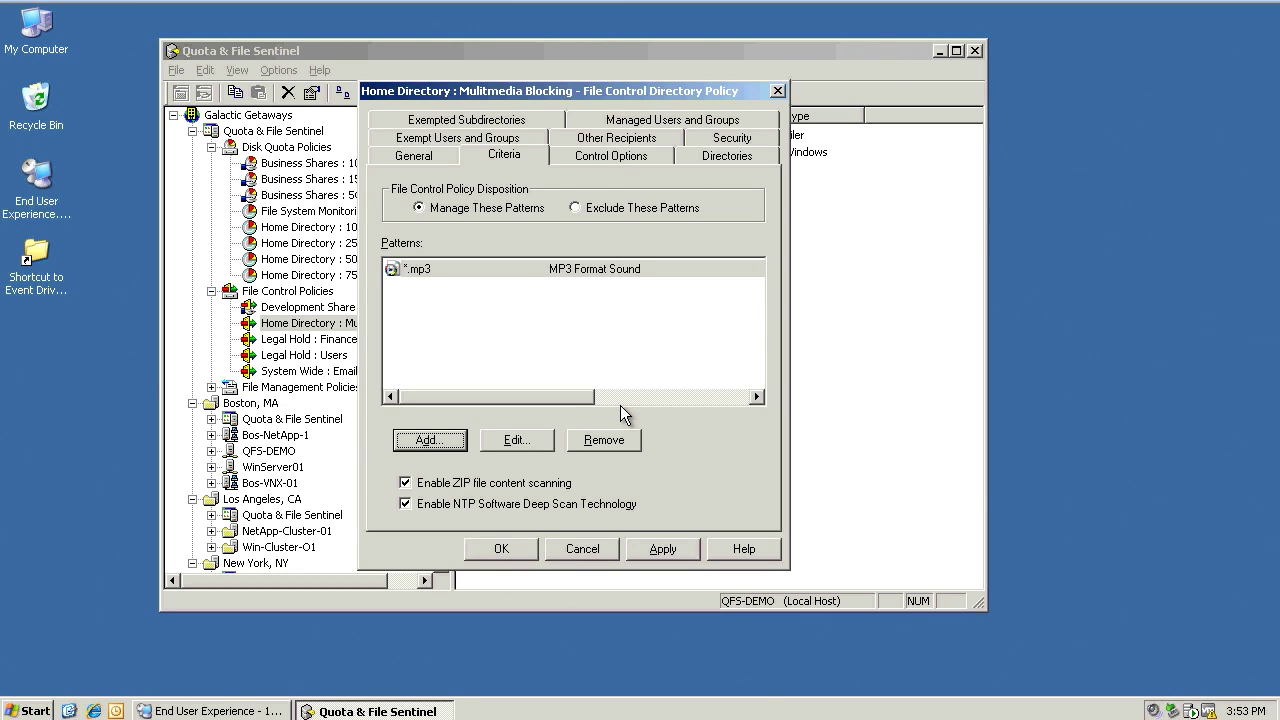
Step: Disable ZIP file content scanning and NTP Software Deep Scan Technology in the Home Directory : Mulitmedia Blocking policy's criteria
{"action": "left_click", "coordinate": [545, 488]}
{"action": "left_click", "coordinate": [552, 502]}
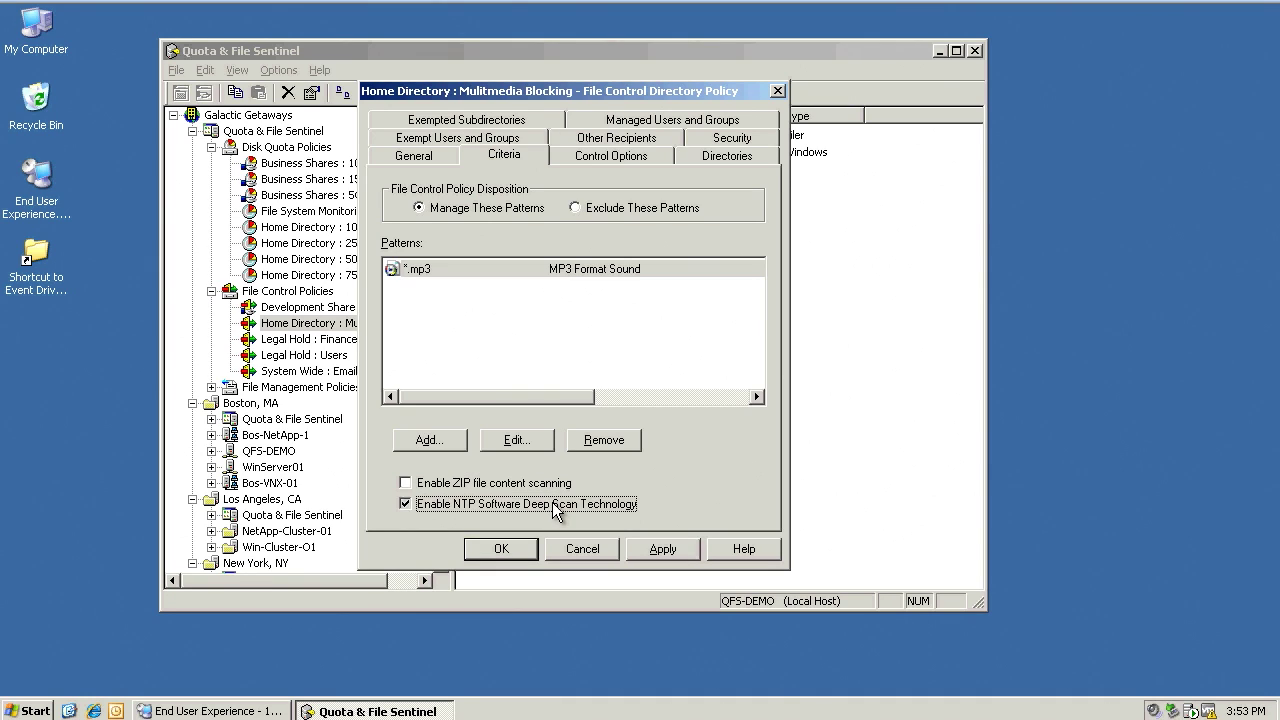
{"action": "left_click", "coordinate": [552, 502]}
Step: Set the policy's file control settings to Always Allow for Open for Read, Open for Write and Create New
{"action": "left_click", "coordinate": [610, 157]}
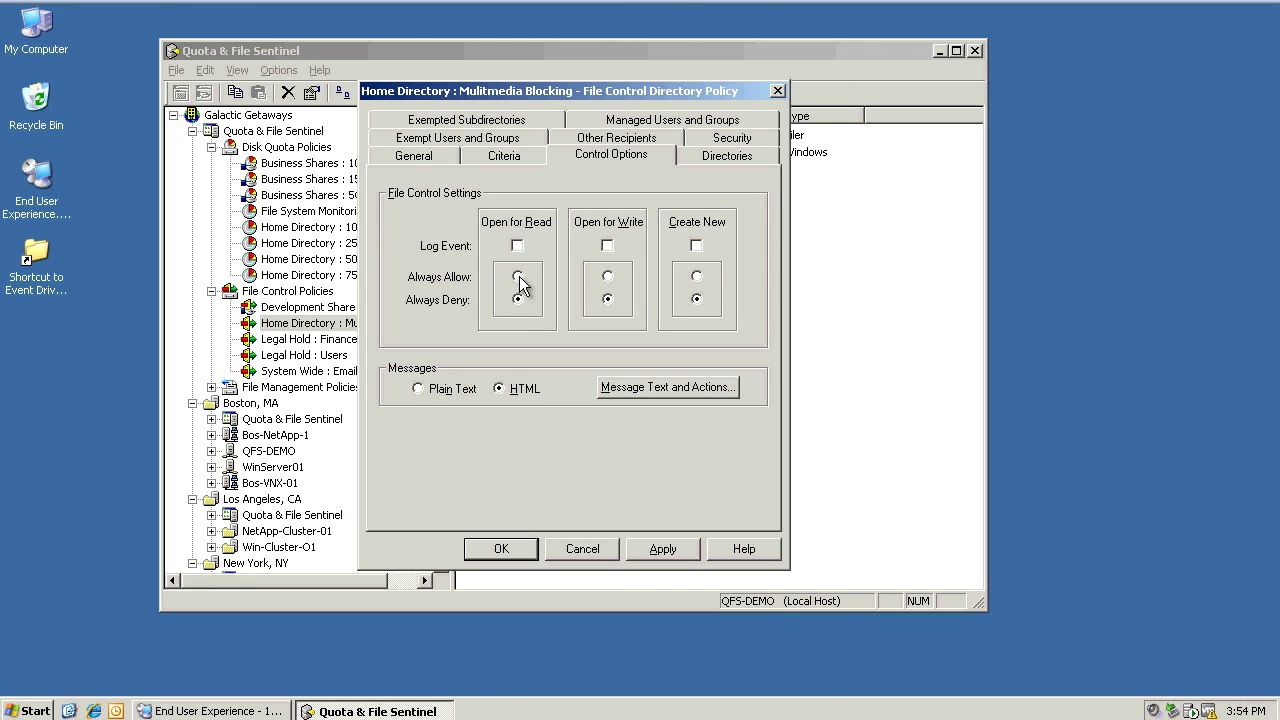
{"action": "left_click", "coordinate": [607, 277]}
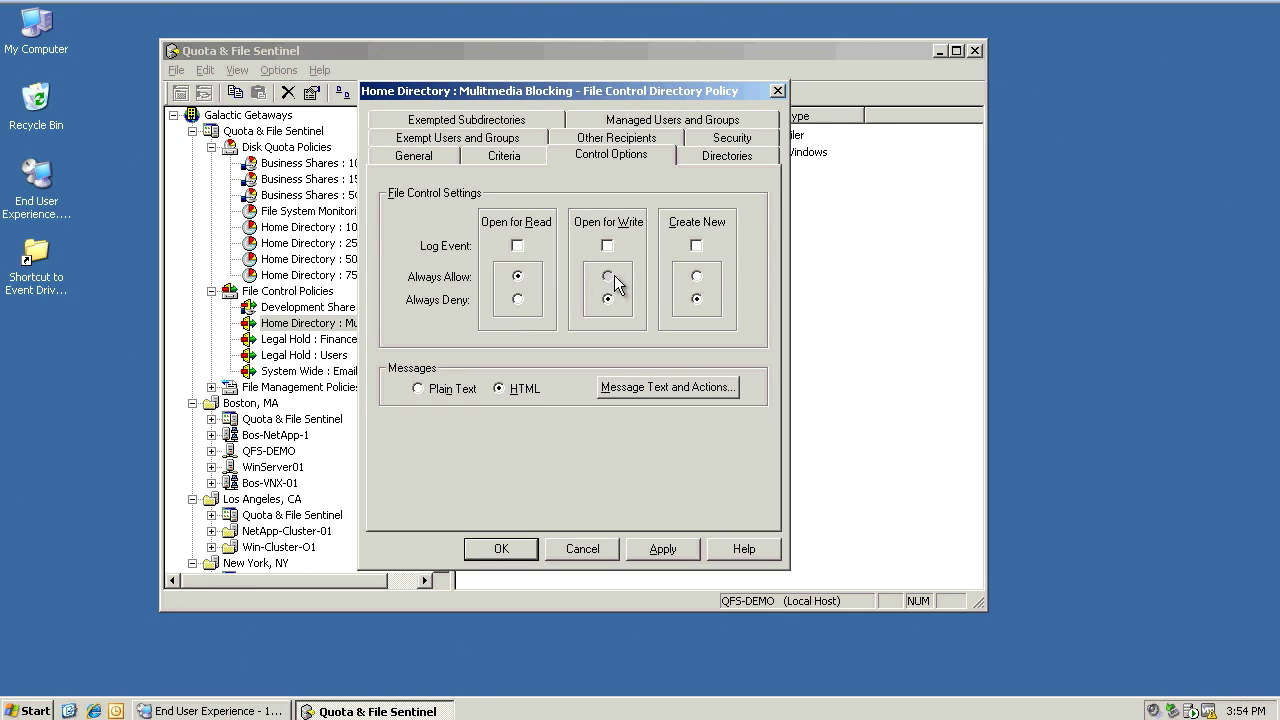
{"action": "left_click", "coordinate": [697, 278]}
Step: Turn off the triggering user's name popup and the other recipients' email in the policy's message actions, and discard these changes
{"action": "left_click", "coordinate": [668, 389]}
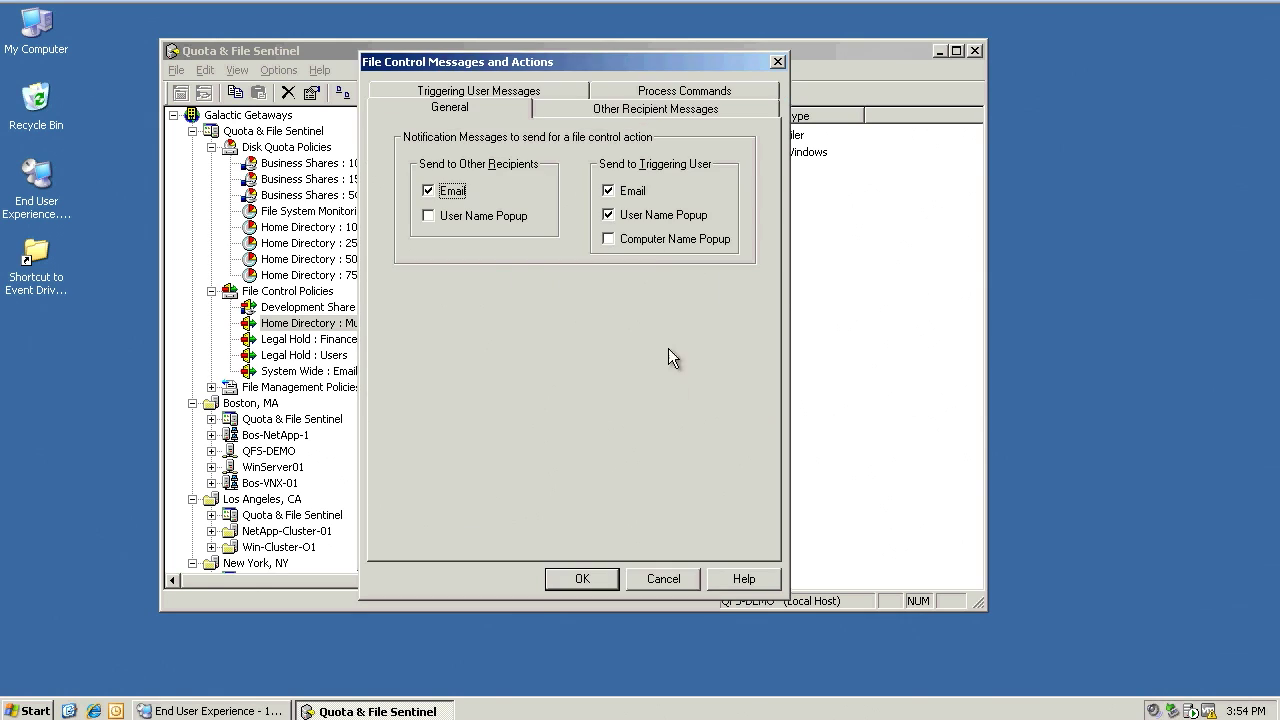
{"action": "left_click", "coordinate": [640, 215]}
{"action": "left_click", "coordinate": [455, 193]}
{"action": "left_click", "coordinate": [657, 579]}
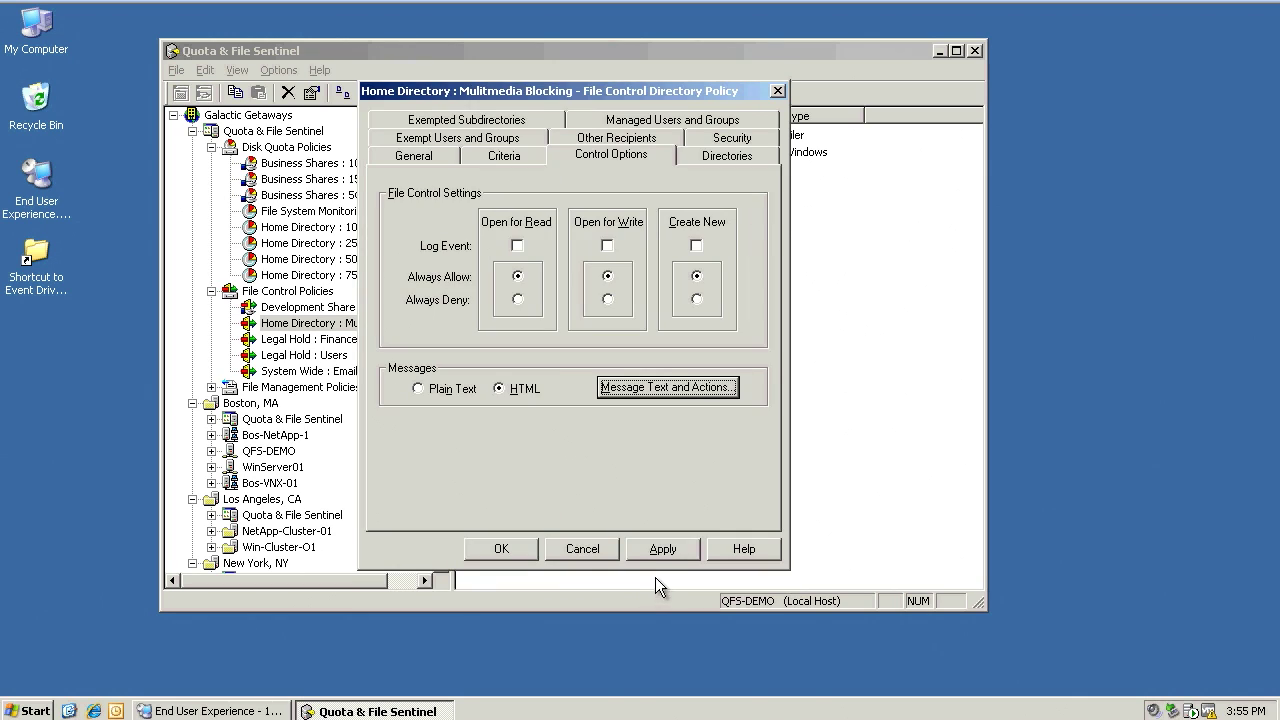
Step: Review the policy's directories, its Restrict Certain Users and Restrict Everyone strategies, and exempt accounts such as GALACTIC\Multimedia_VIPs
{"action": "left_click", "coordinate": [745, 157]}
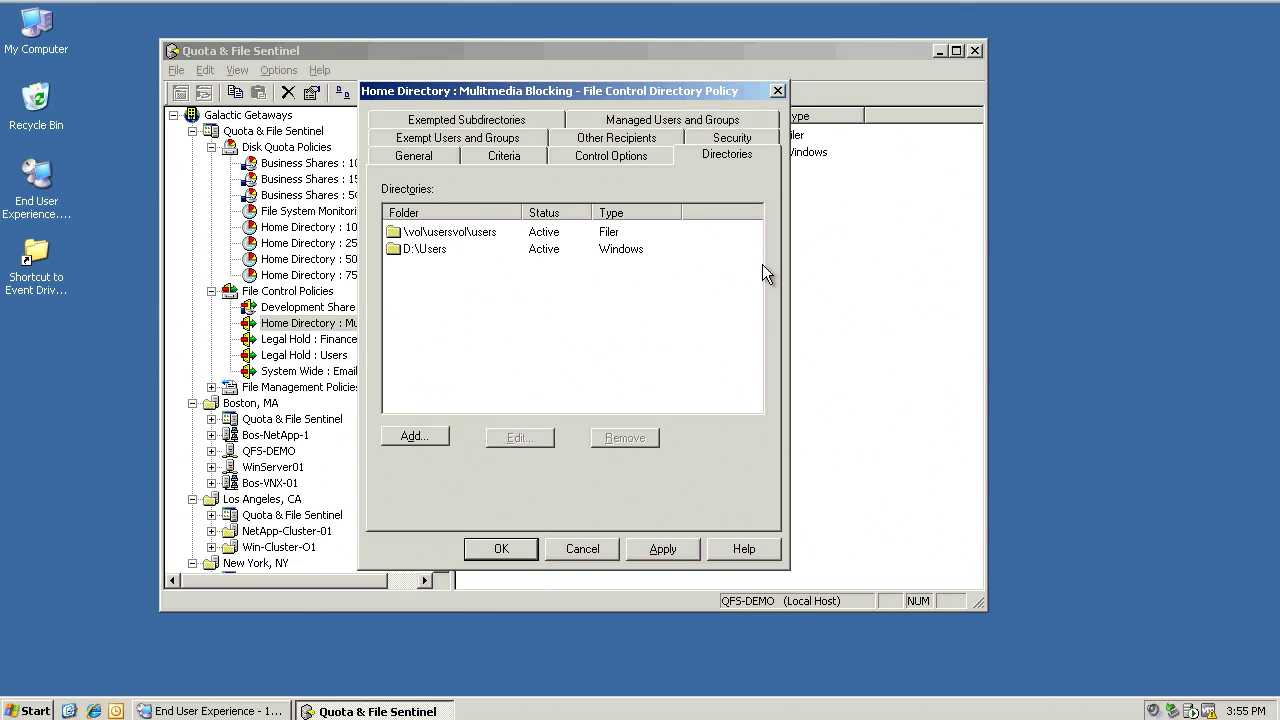
{"action": "left_click", "coordinate": [507, 233]}
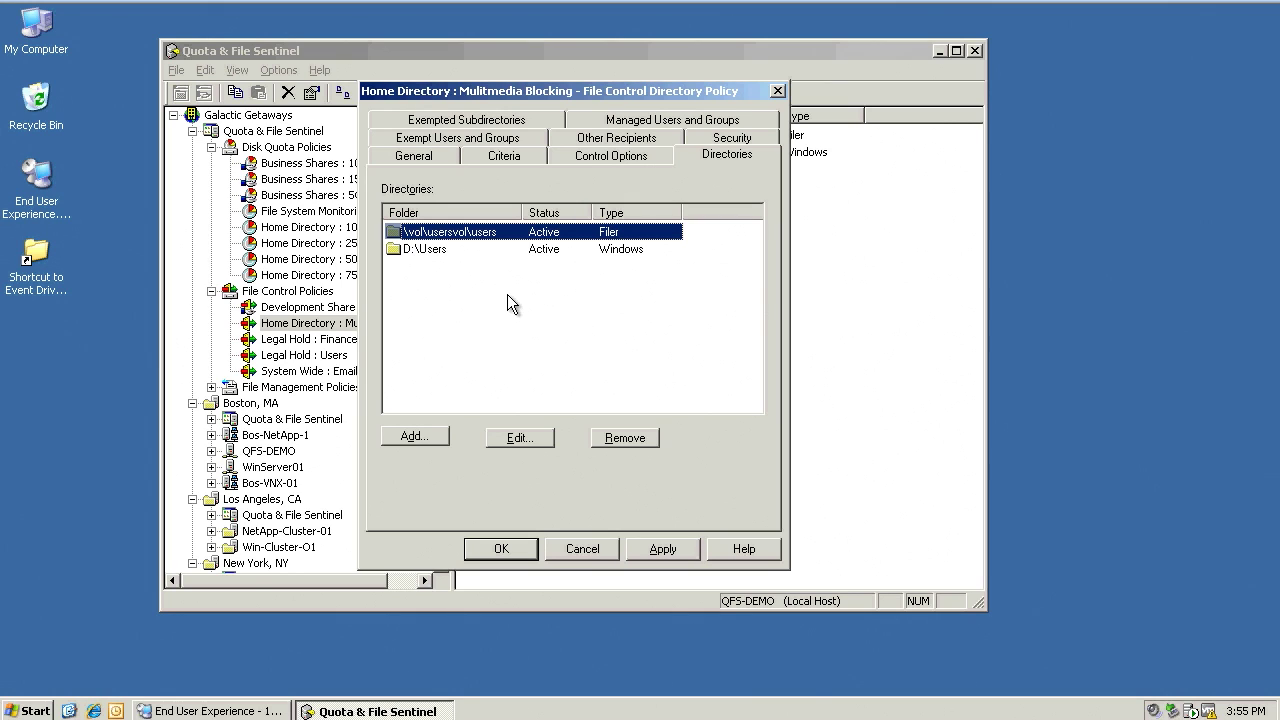
{"action": "left_click", "coordinate": [681, 119]}
{"action": "left_click", "coordinate": [657, 208]}
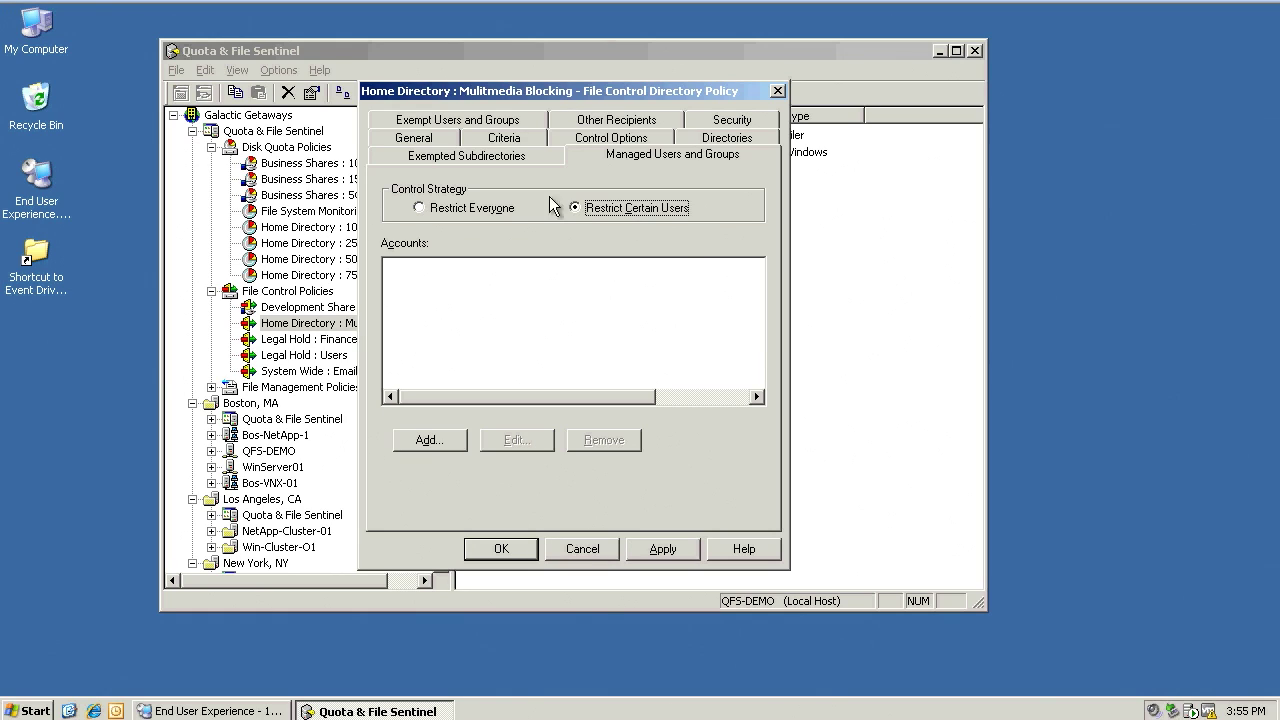
{"action": "left_click", "coordinate": [485, 208]}
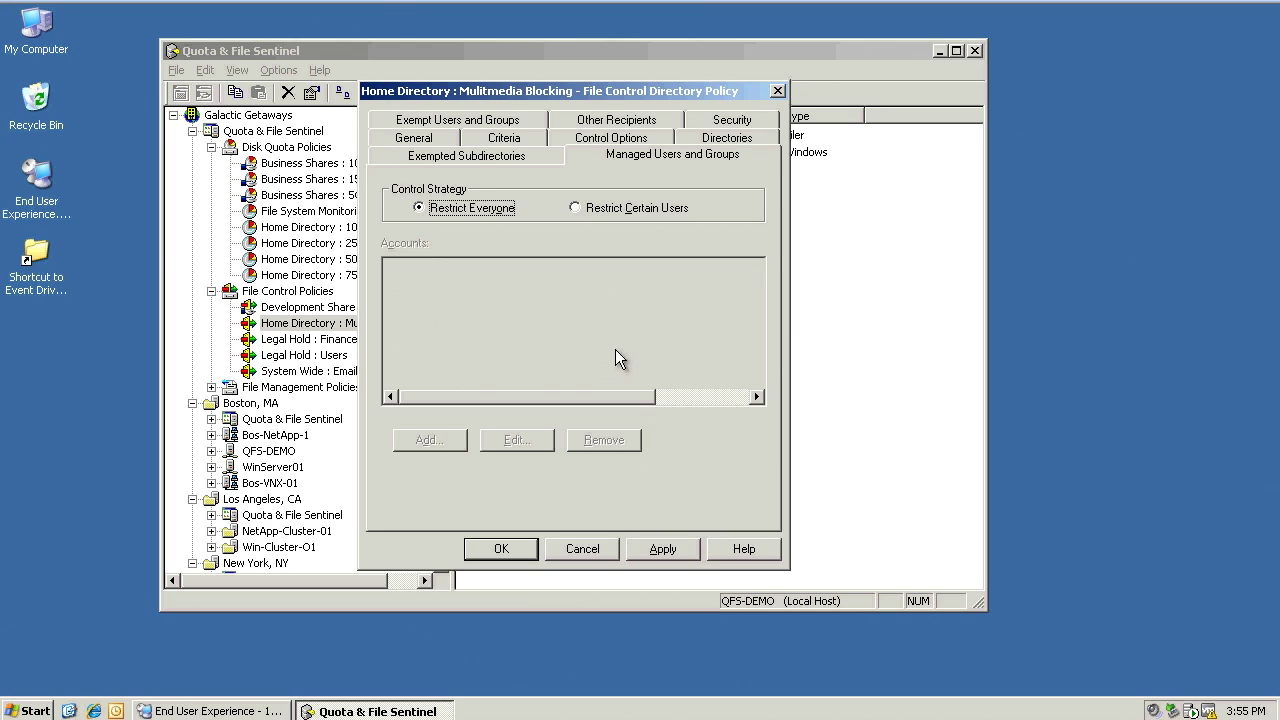
{"action": "left_click", "coordinate": [518, 121]}
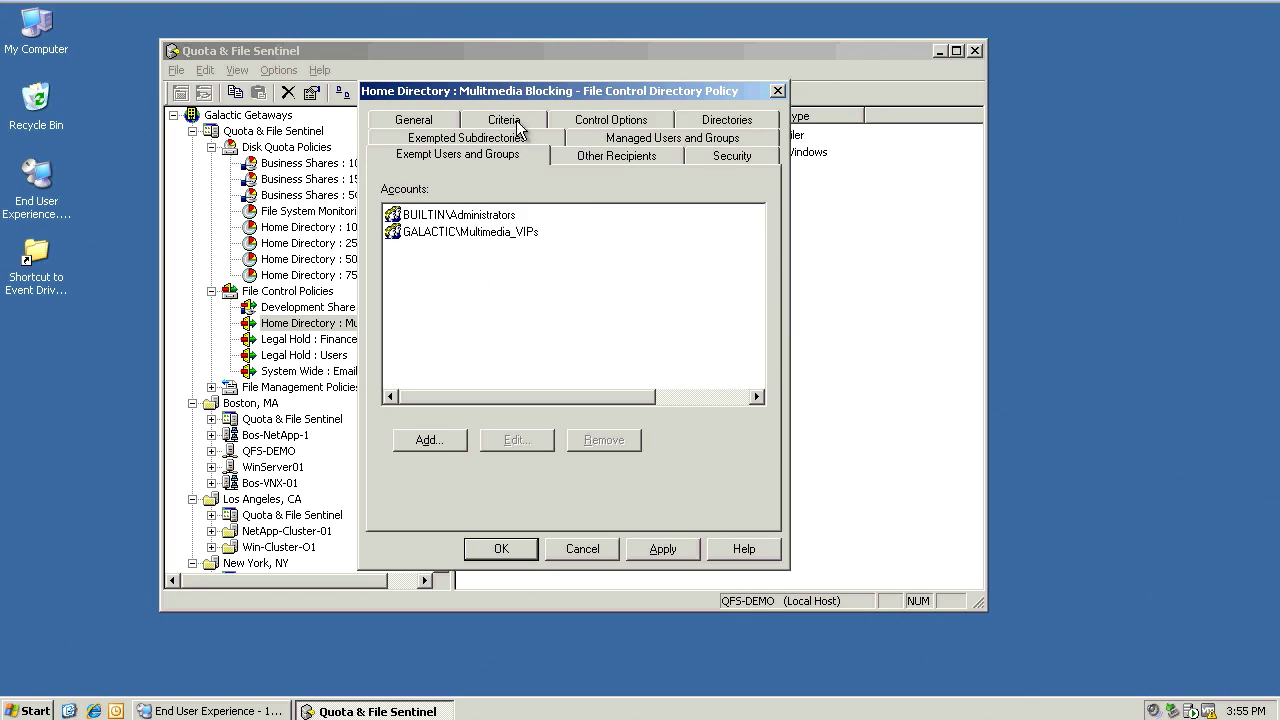
{"action": "left_click", "coordinate": [525, 234]}
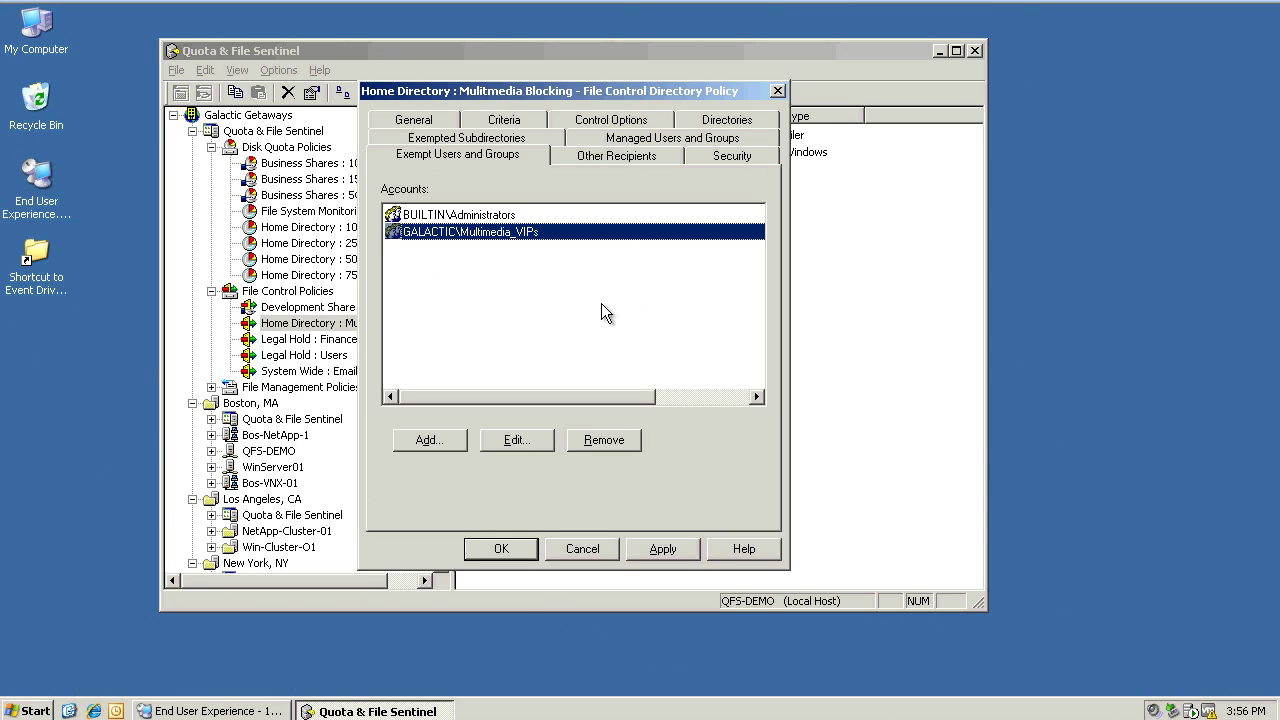
Step: Switch the *.mp3 criteria to Exclude These Patterns and close the multimedia blocking policy without saving
{"action": "left_click", "coordinate": [607, 120]}
{"action": "left_click", "coordinate": [504, 156]}
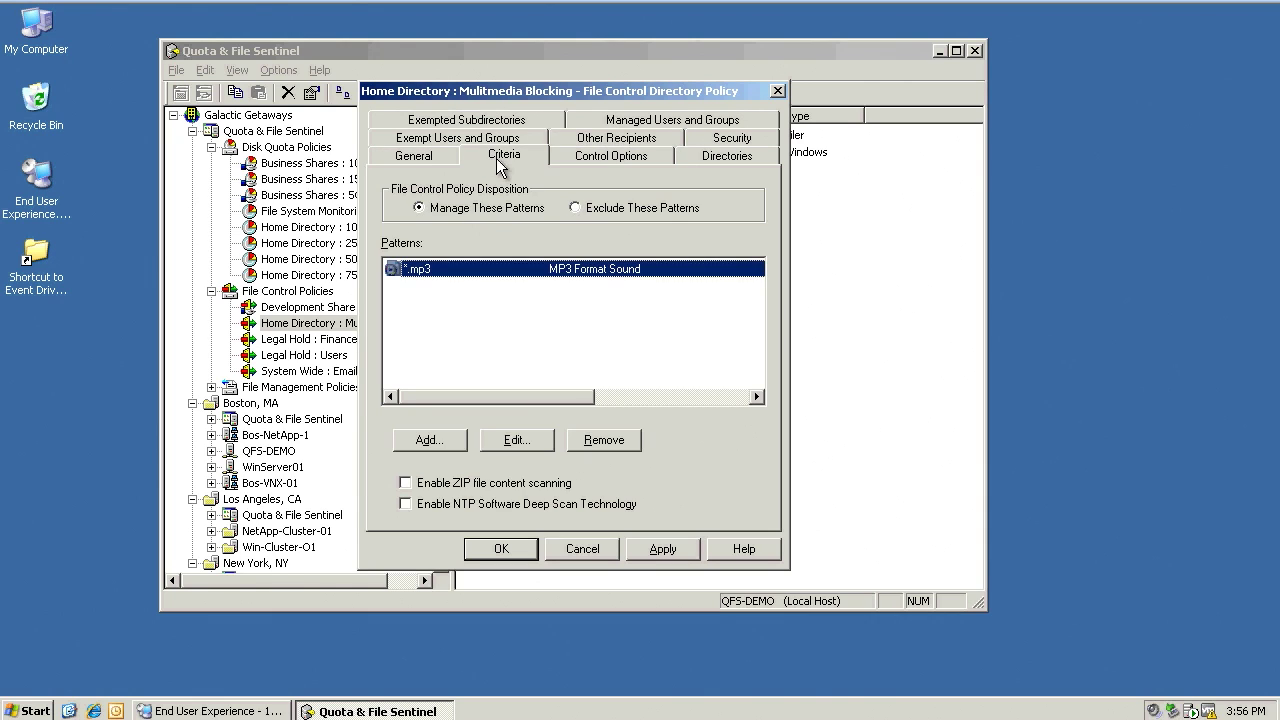
{"action": "left_click", "coordinate": [625, 208]}
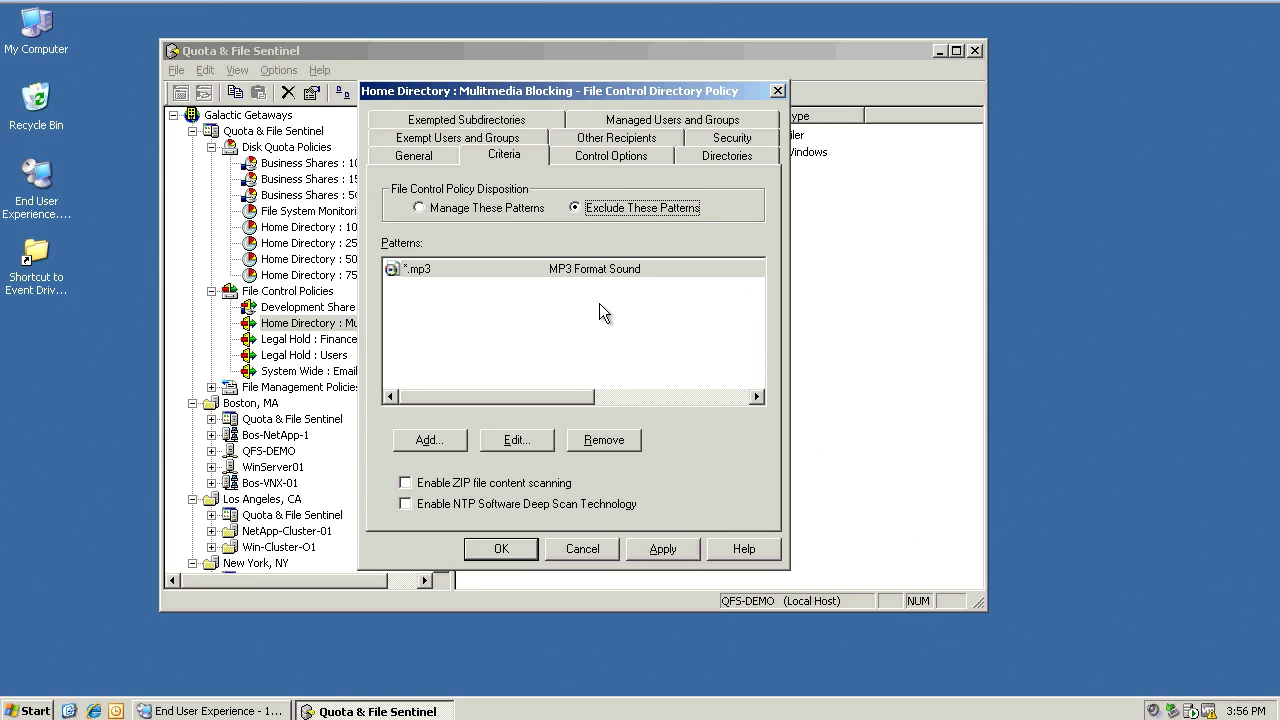
{"action": "left_click", "coordinate": [595, 556]}
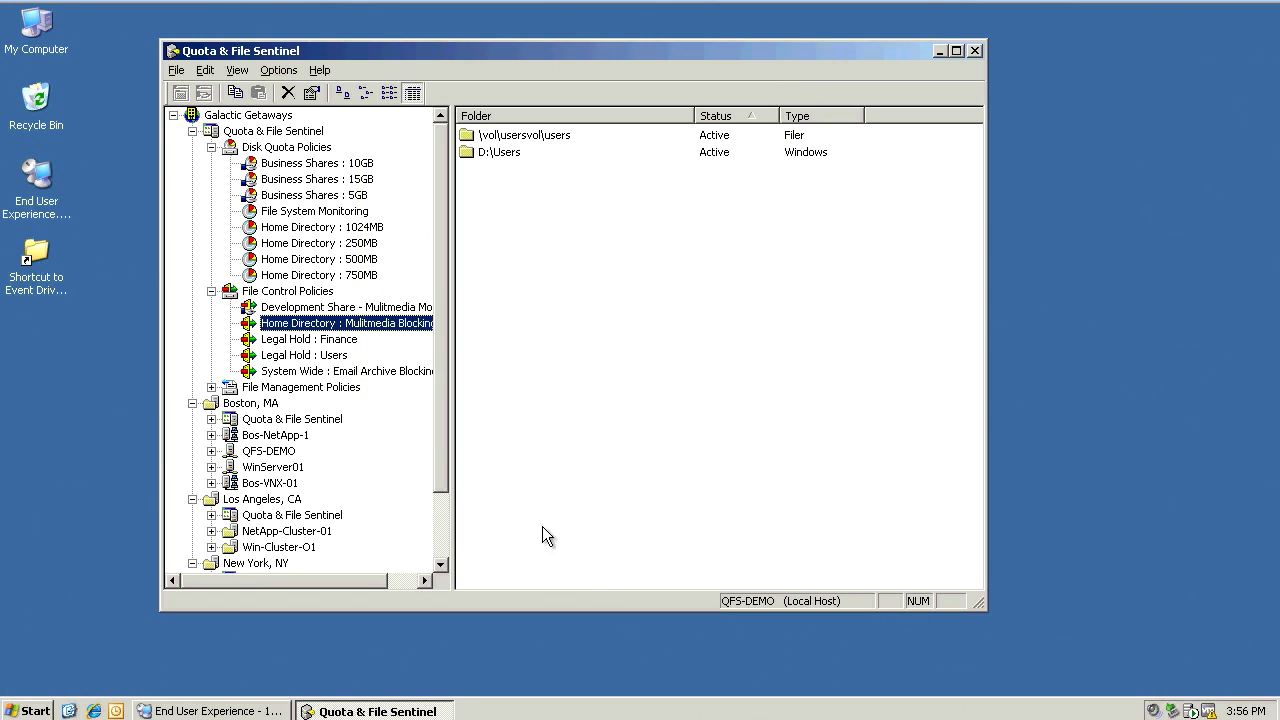
Step: Open the Home Directory : PST Audit file management policy and review its criteria, including the *.pst pattern and daily execution time
{"action": "double_click", "coordinate": [350, 391]}
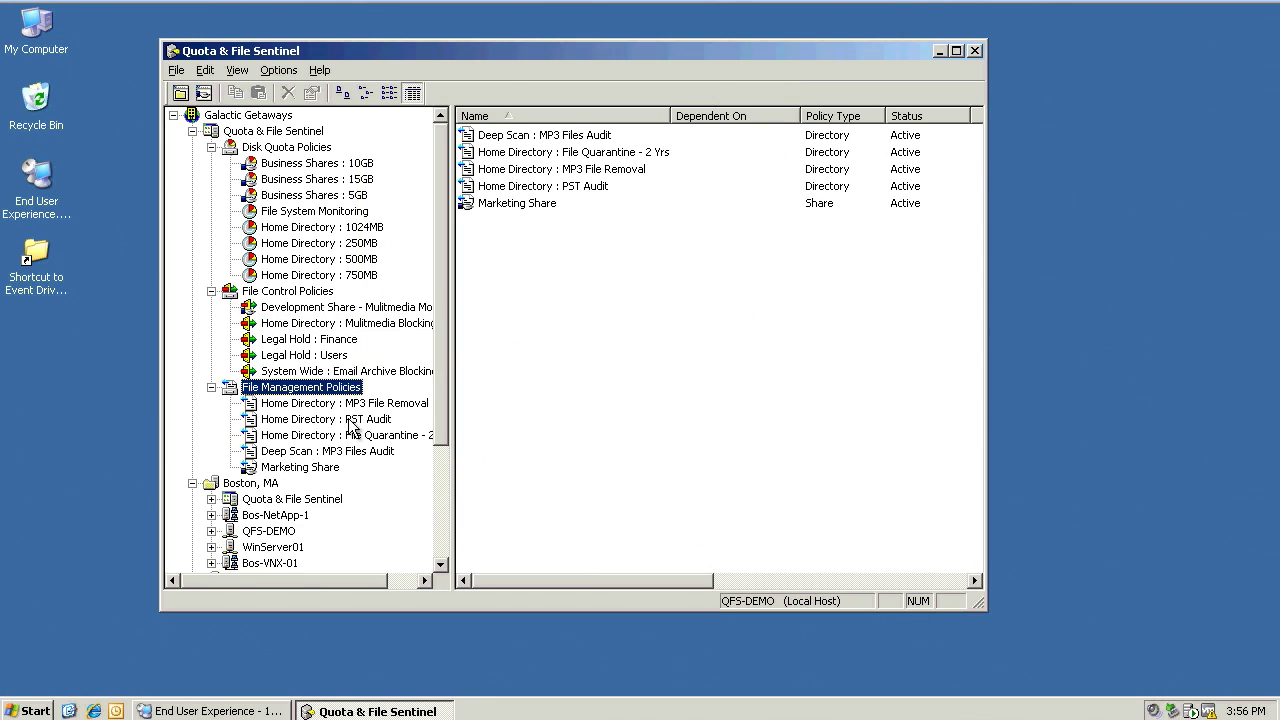
{"action": "left_click", "coordinate": [352, 420]}
{"action": "double_click", "coordinate": [350, 422]}
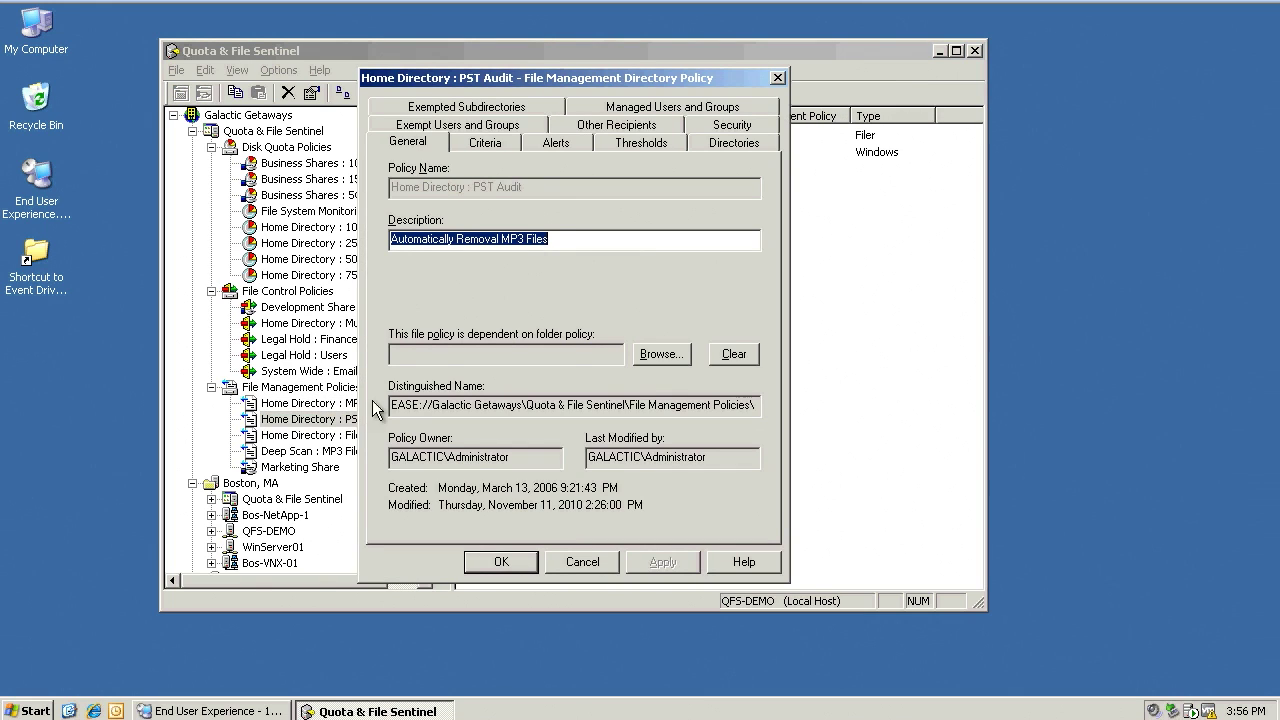
{"action": "left_click", "coordinate": [486, 144]}
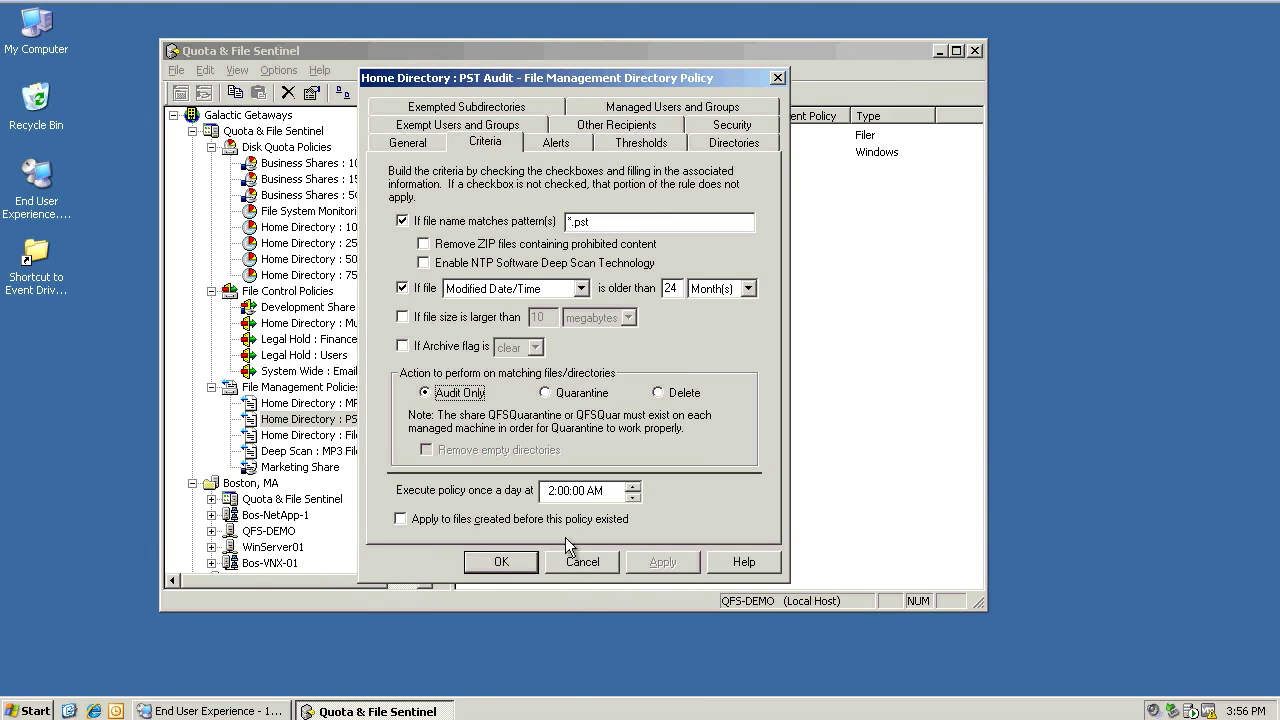
{"action": "left_click", "coordinate": [555, 498]}
{"action": "left_click_drag", "start_coordinate": [597, 221], "coordinate": [561, 221]}
Step: Disable the file name pattern condition and set the Modified Date/Time condition to older than 3 years
{"action": "left_click", "coordinate": [536, 224]}
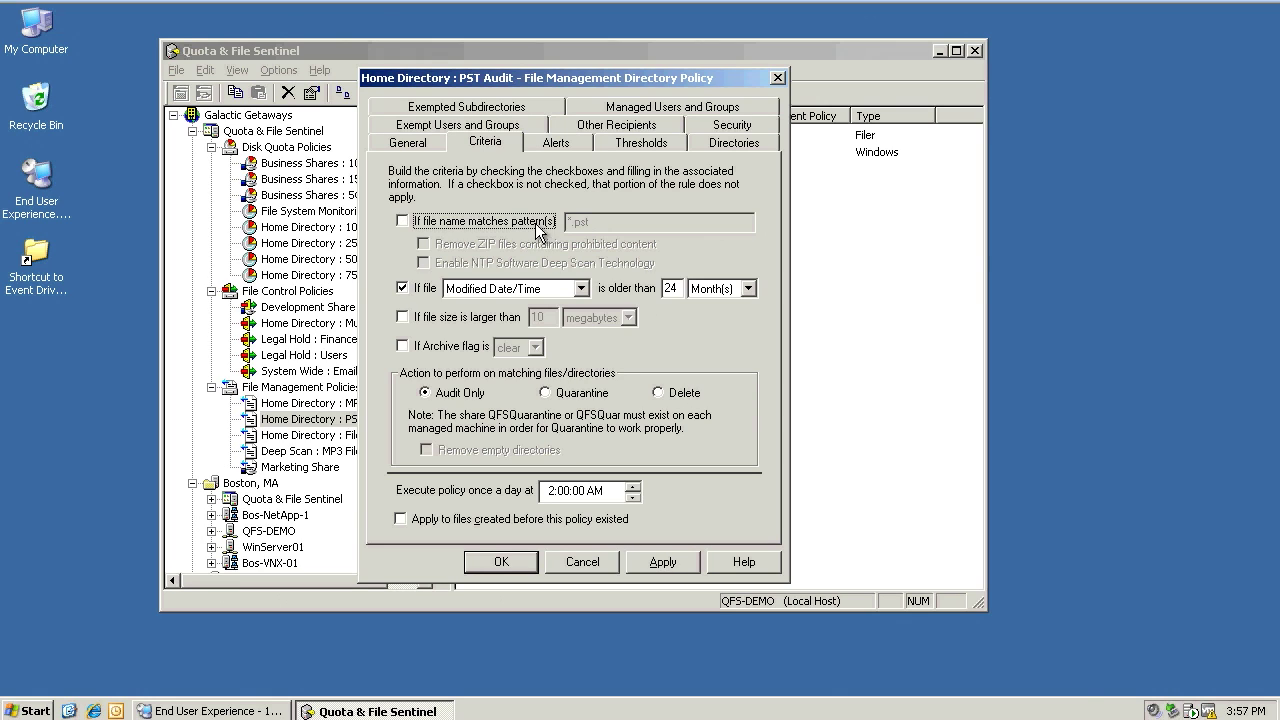
{"action": "left_click", "coordinate": [580, 289]}
{"action": "left_click", "coordinate": [540, 328]}
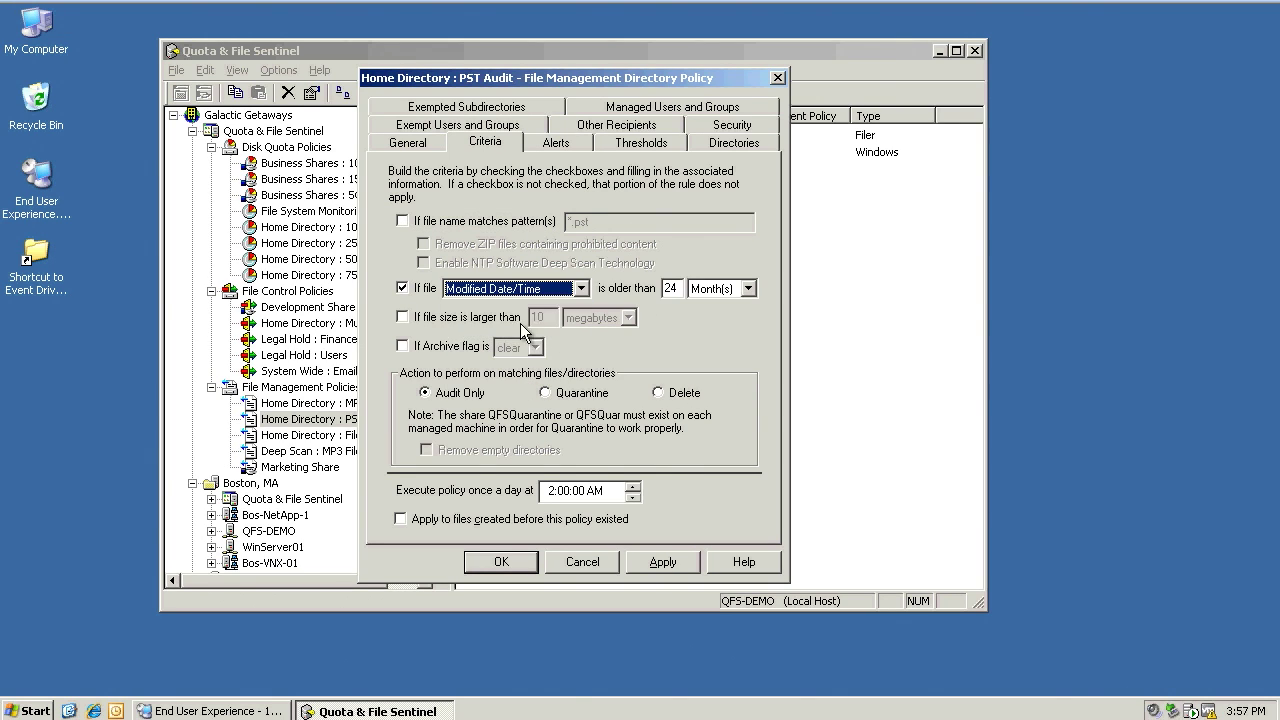
{"action": "key", "text": "Tab"}
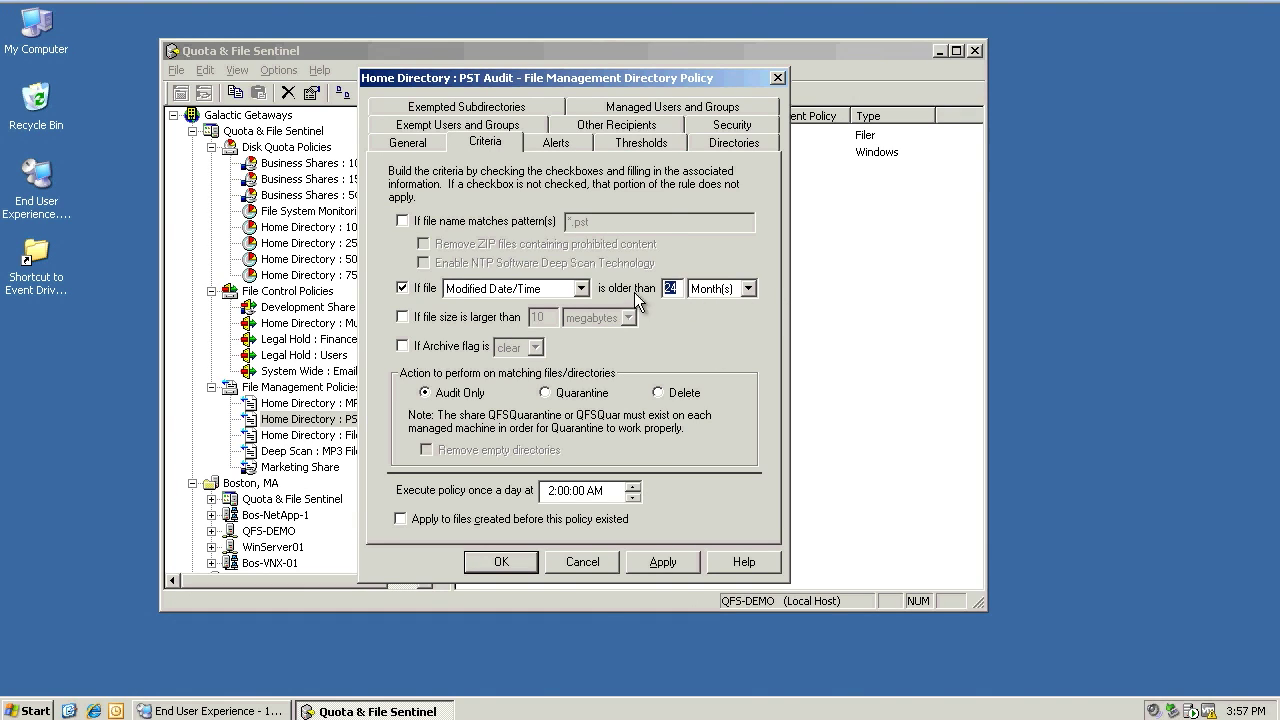
{"action": "type", "text": "3"}
{"action": "left_click", "coordinate": [735, 292]}
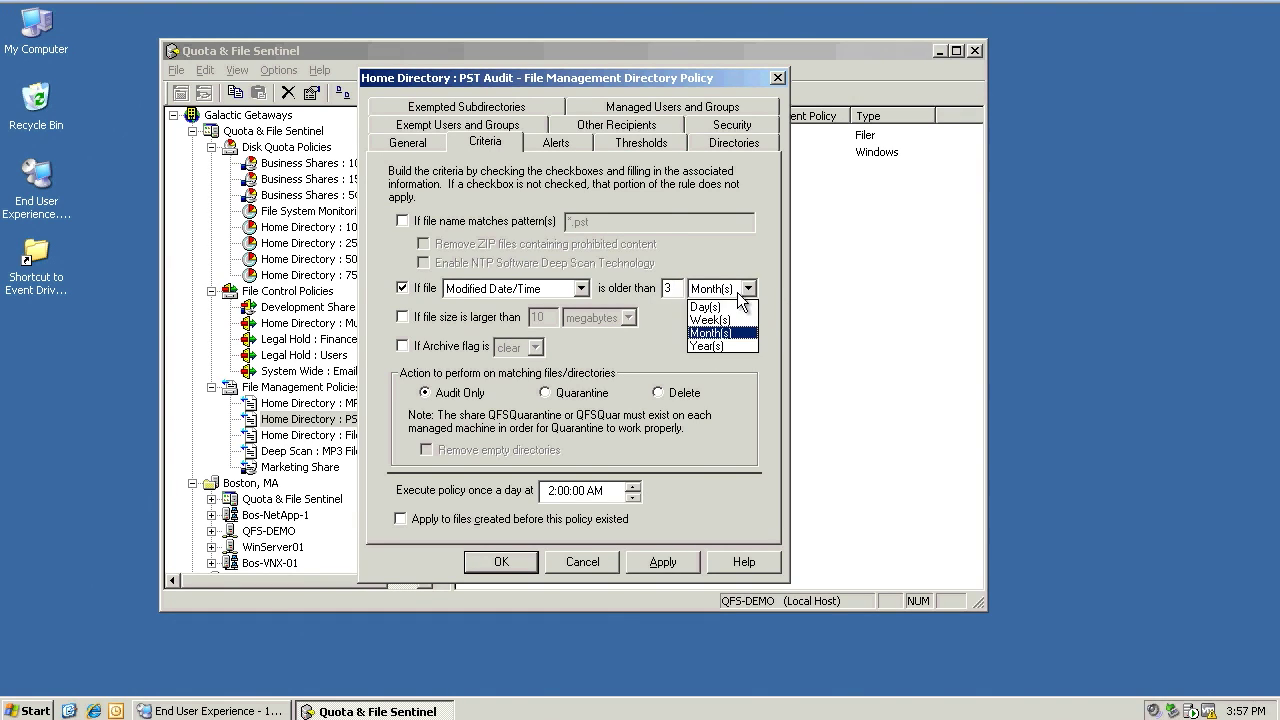
{"action": "left_click", "coordinate": [703, 346]}
Step: Enable the file size condition for files larger than 100 megabytes and set the action on matching files to Delete
{"action": "left_click", "coordinate": [514, 321]}
{"action": "left_click", "coordinate": [549, 317]}
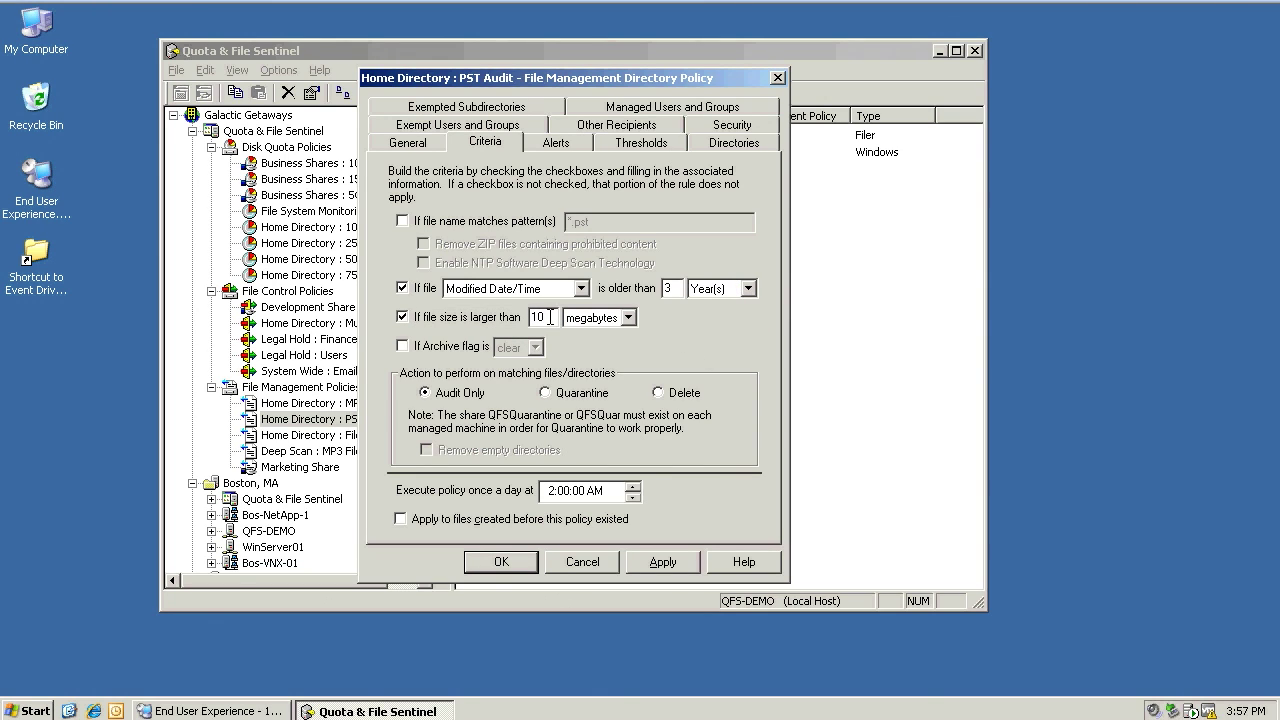
{"action": "type", "text": "0"}
{"action": "left_click", "coordinate": [596, 397]}
{"action": "left_click", "coordinate": [667, 395]}
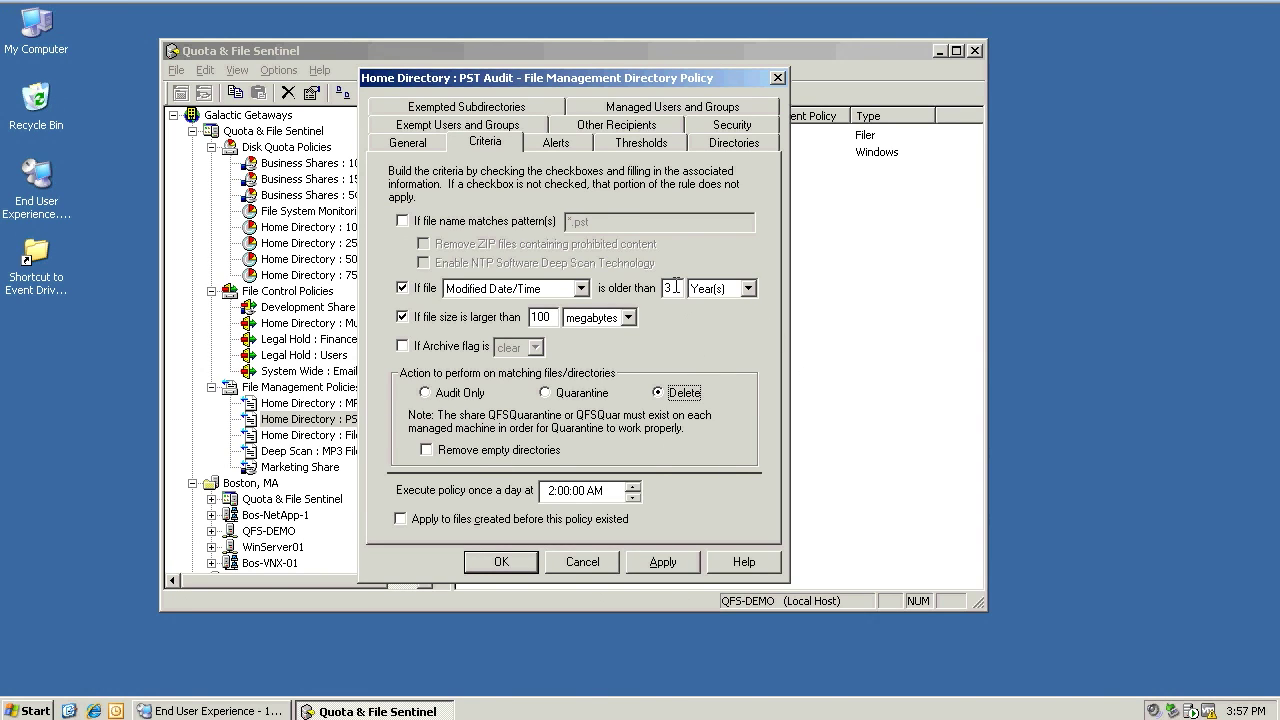
Step: Start a new threshold for the PST Audit policy with the time remaining set to 30 days
{"action": "left_click", "coordinate": [616, 146]}
{"action": "key", "text": "Return"}
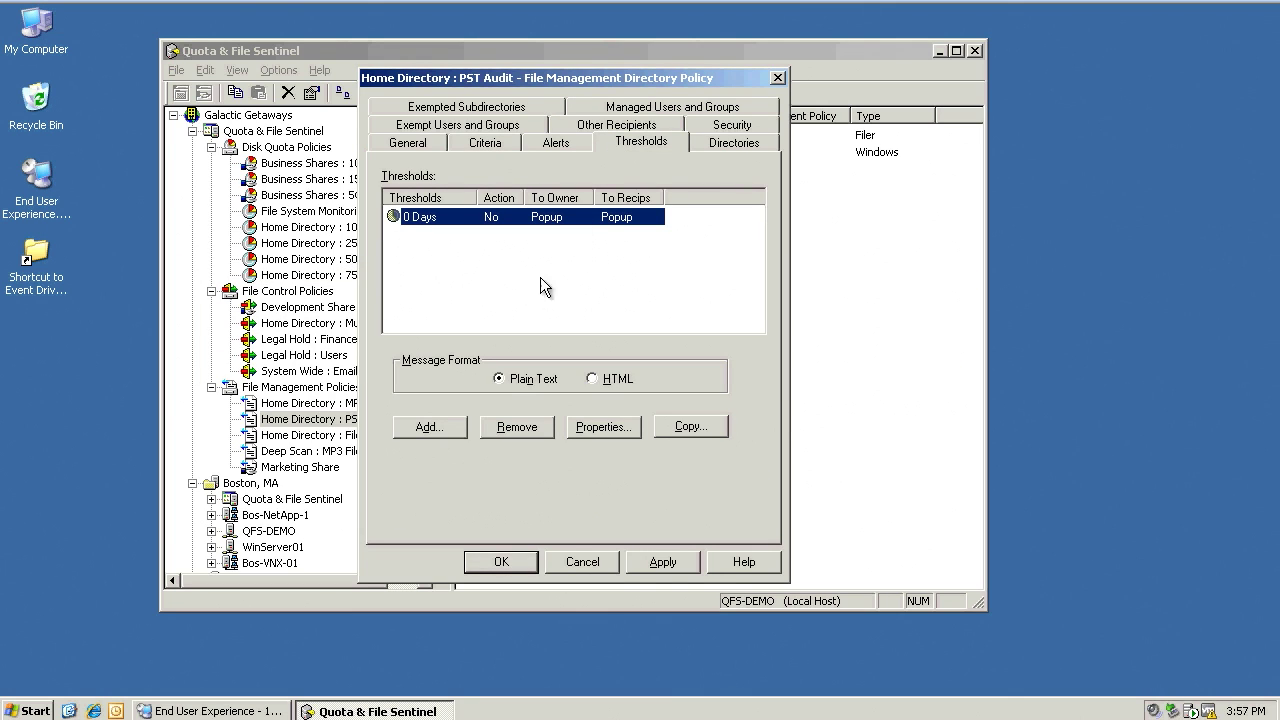
{"action": "left_click", "coordinate": [430, 427]}
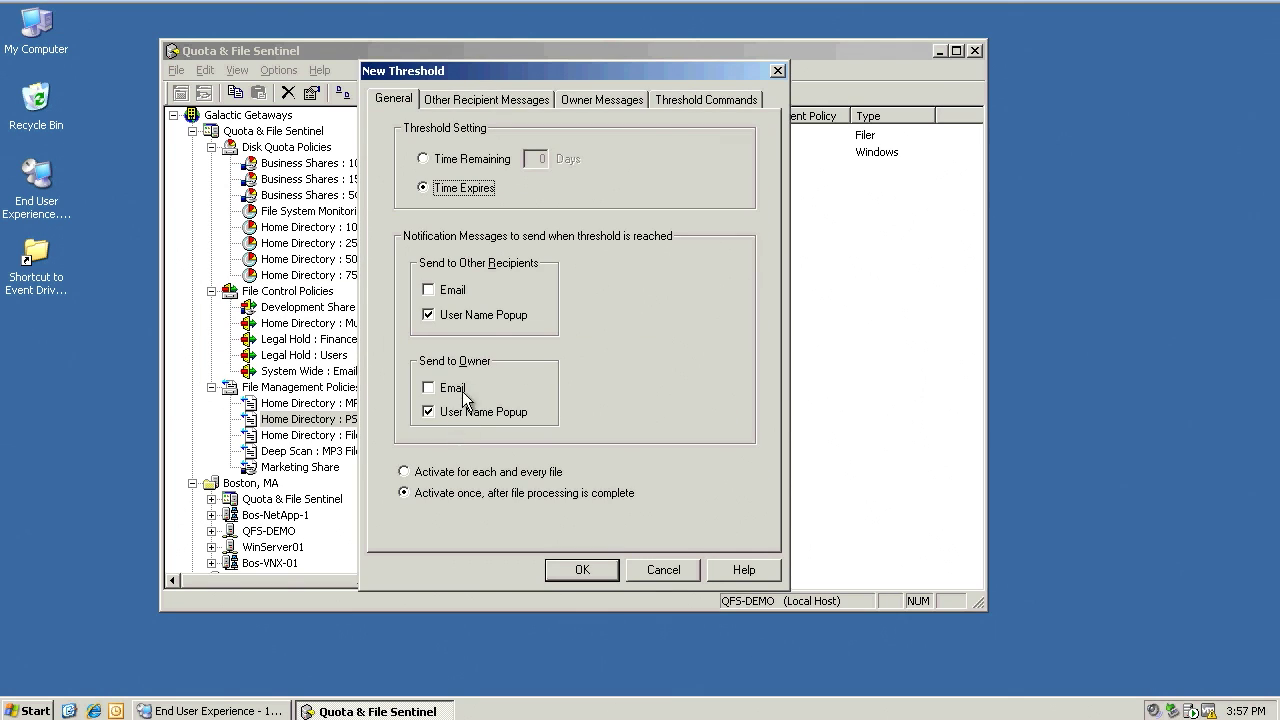
{"action": "left_click", "coordinate": [492, 160]}
{"action": "left_click", "coordinate": [530, 159]}
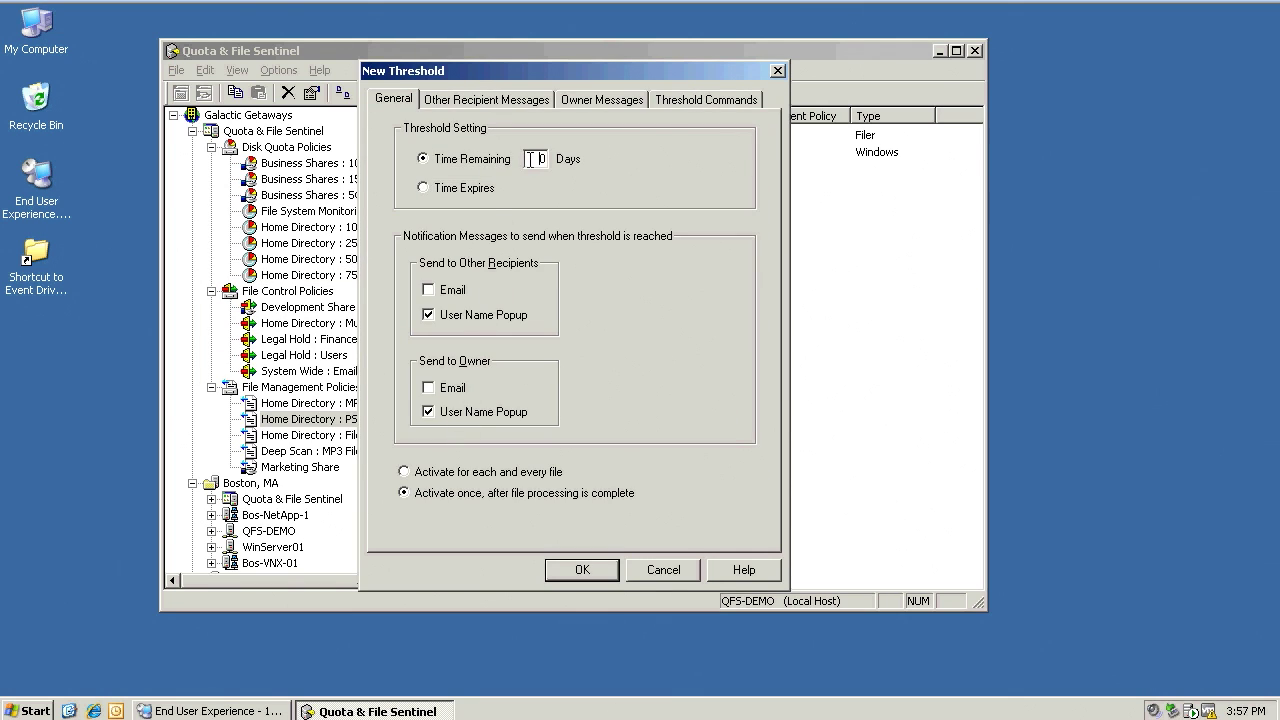
{"action": "type", "text": "3"}
{"action": "double_click", "coordinate": [537, 161]}
Step: Try email instead of user name popups for the threshold's recipient and owner notifications, and discard the new threshold
{"action": "left_click", "coordinate": [453, 292]}
{"action": "left_click", "coordinate": [470, 317]}
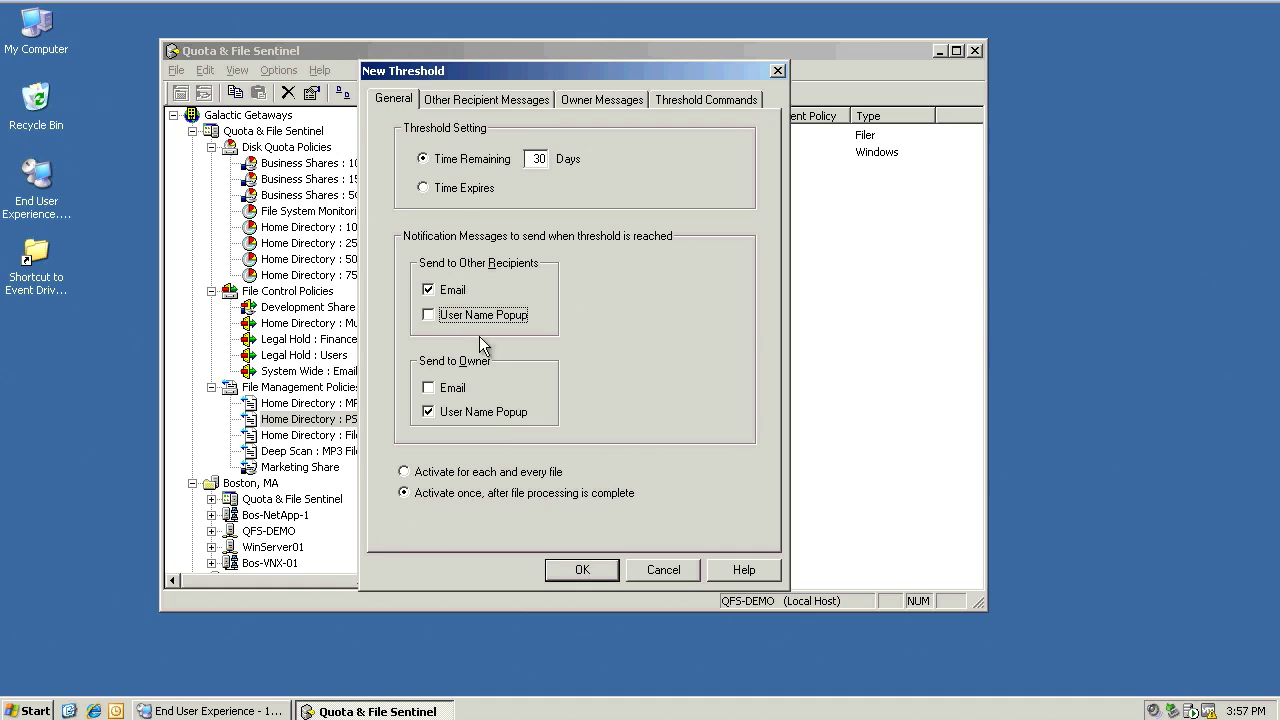
{"action": "left_click", "coordinate": [485, 414]}
{"action": "left_click", "coordinate": [452, 388]}
{"action": "left_click", "coordinate": [462, 298]}
{"action": "left_click", "coordinate": [666, 569]}
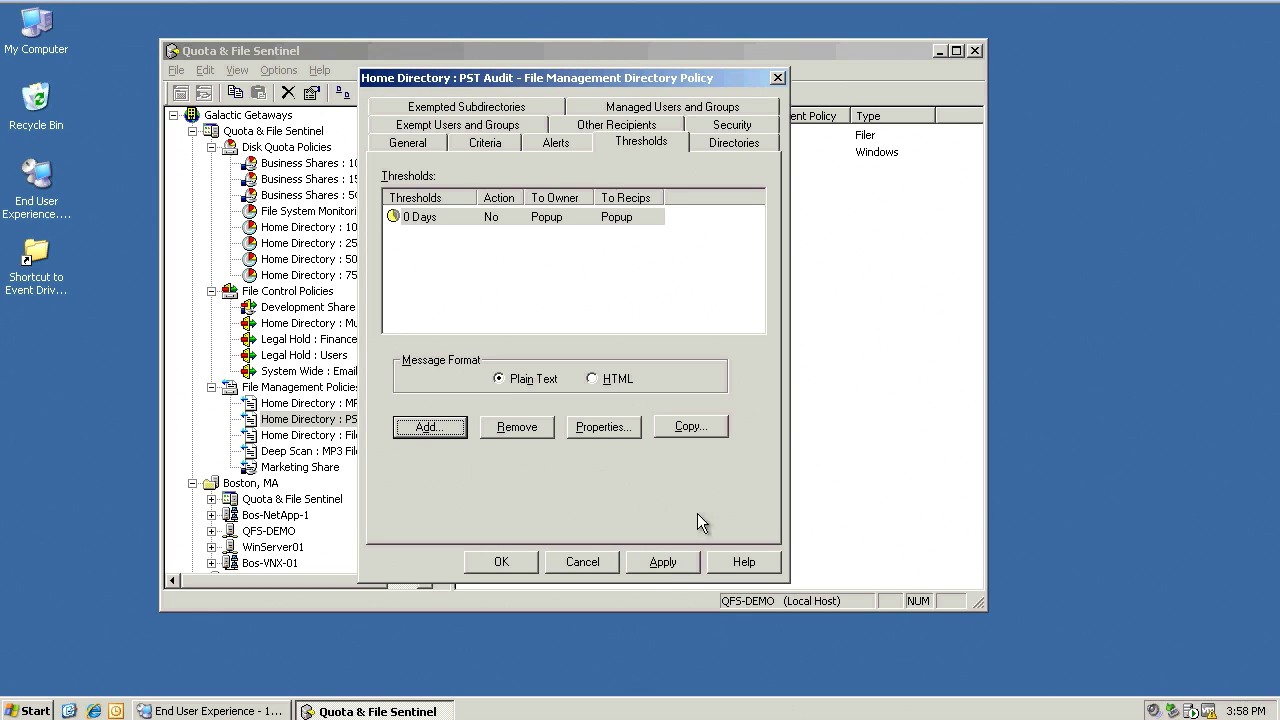
Step: Review the PST Audit policy's directories, managed users and exempt accounts, and close it without saving
{"action": "left_click", "coordinate": [729, 148]}
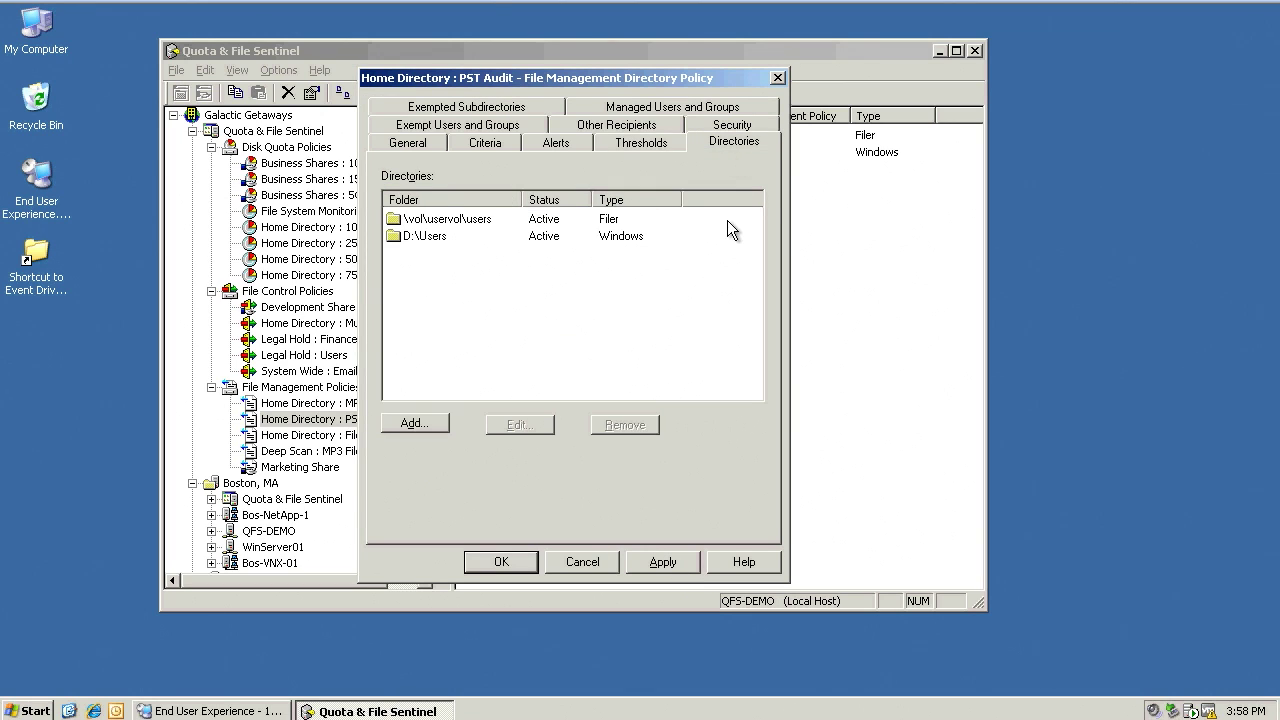
{"action": "left_click", "coordinate": [694, 108]}
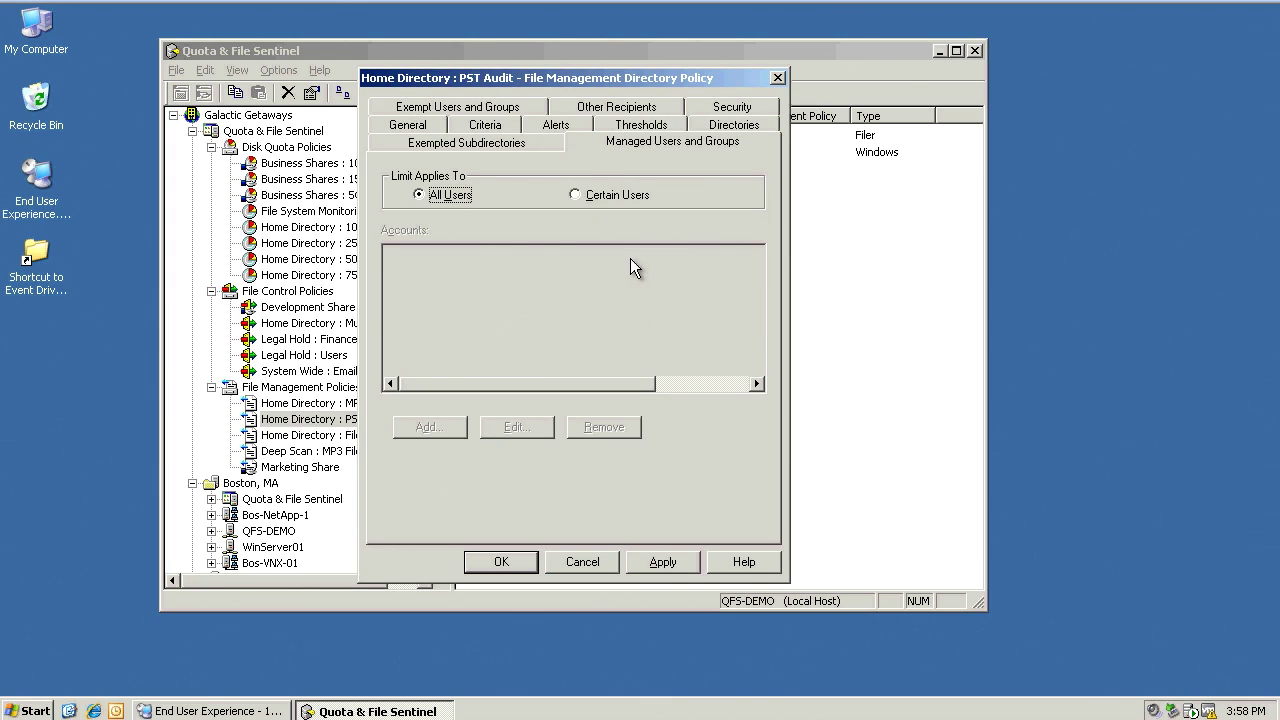
{"action": "left_click", "coordinate": [489, 108]}
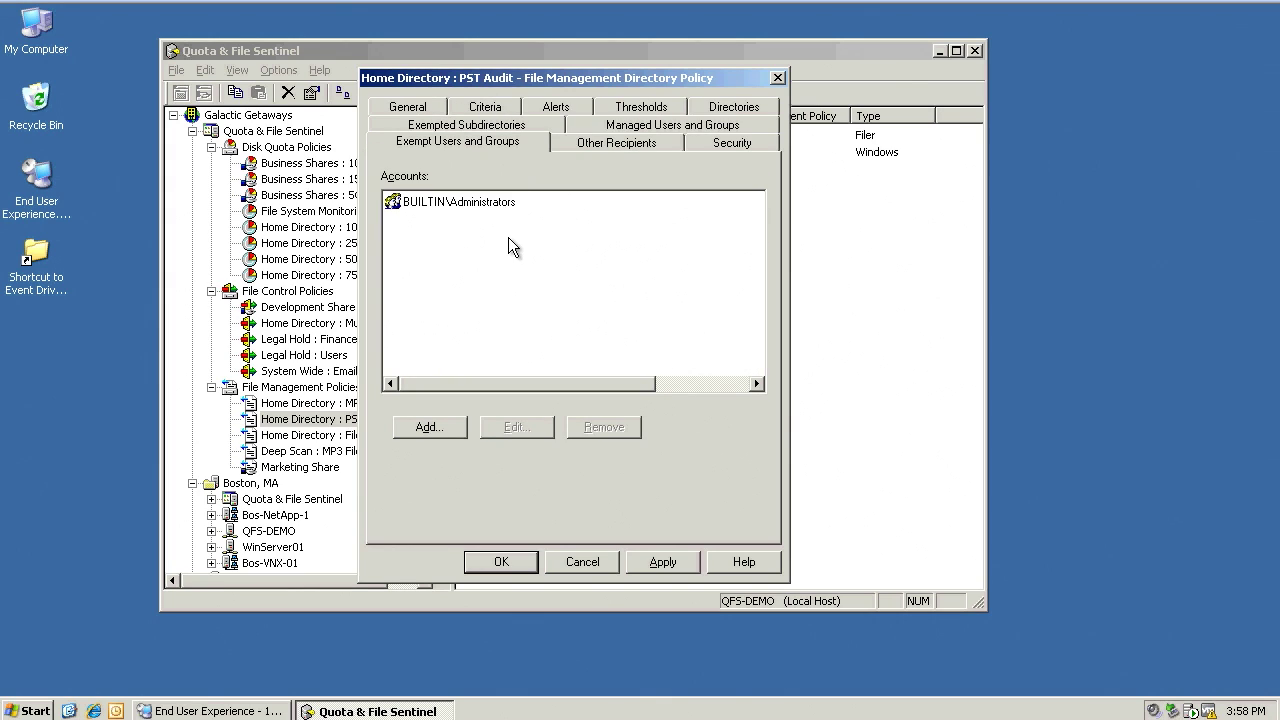
{"action": "left_click", "coordinate": [580, 560]}
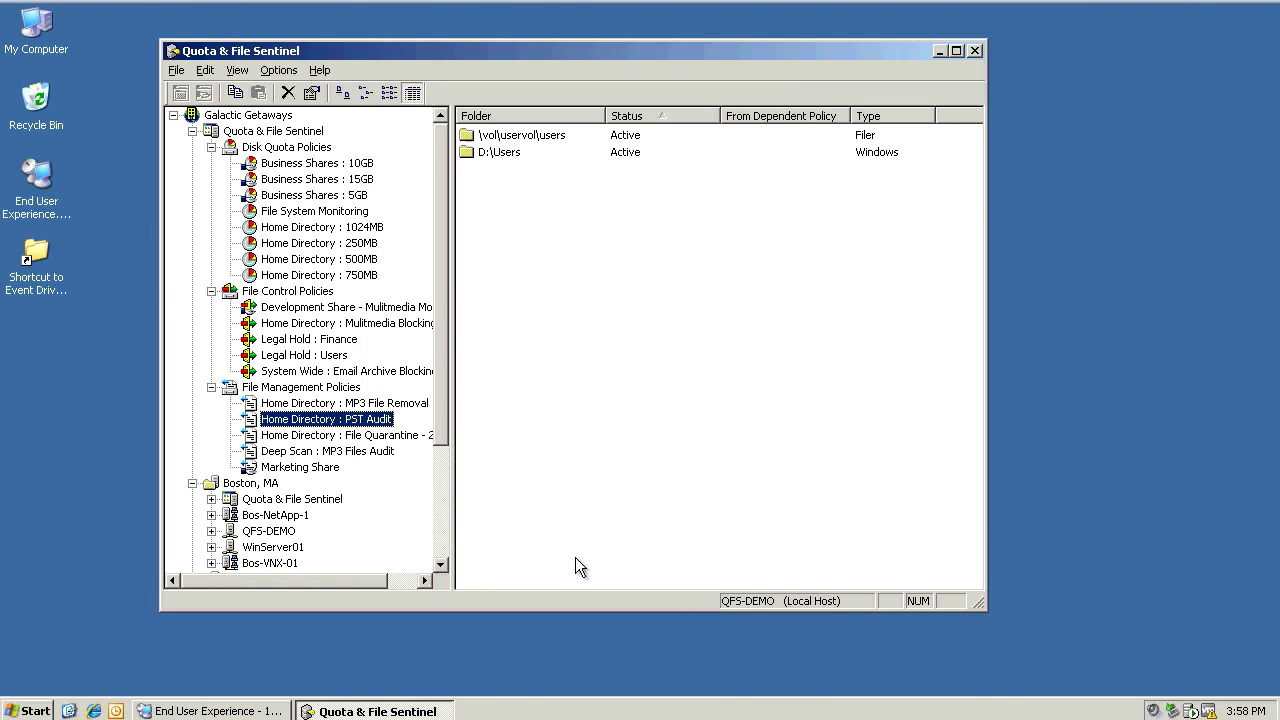
Step: Switch to the End User Experience remote session and try to copy BackUp.zip from the desktop into the Z: home directory
{"action": "left_click", "coordinate": [265, 711]}
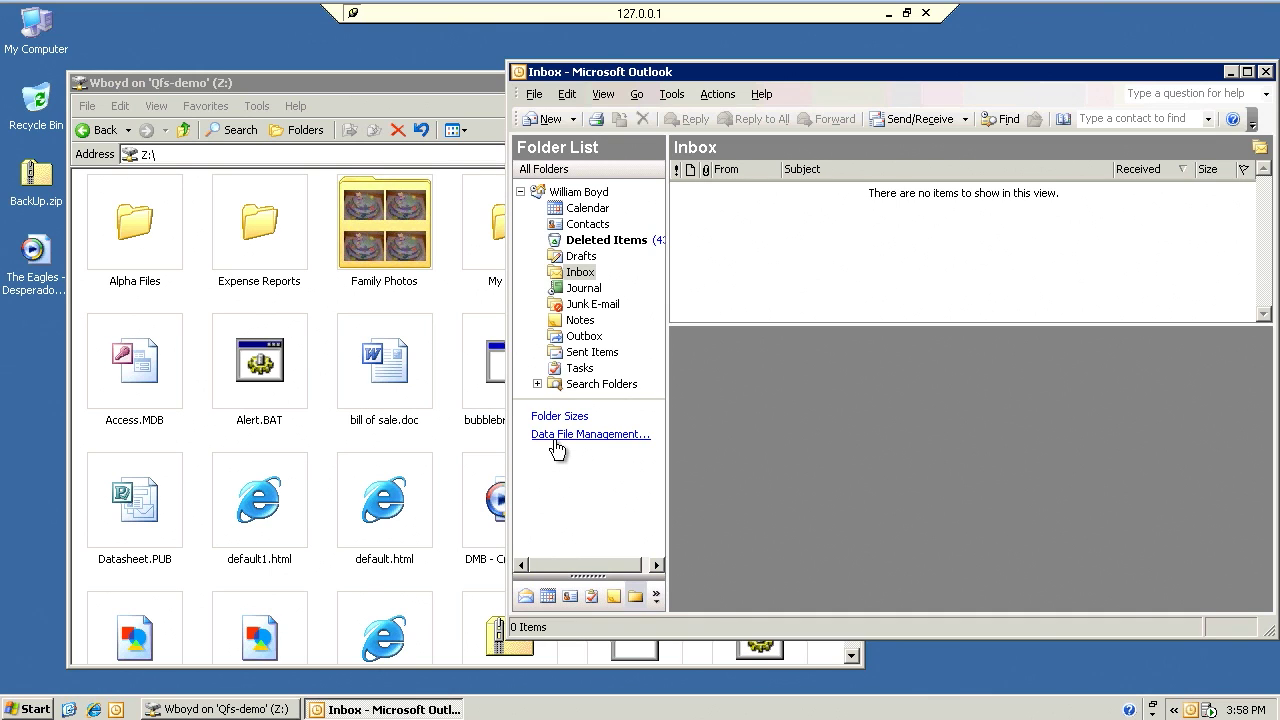
{"action": "left_click", "coordinate": [379, 85]}
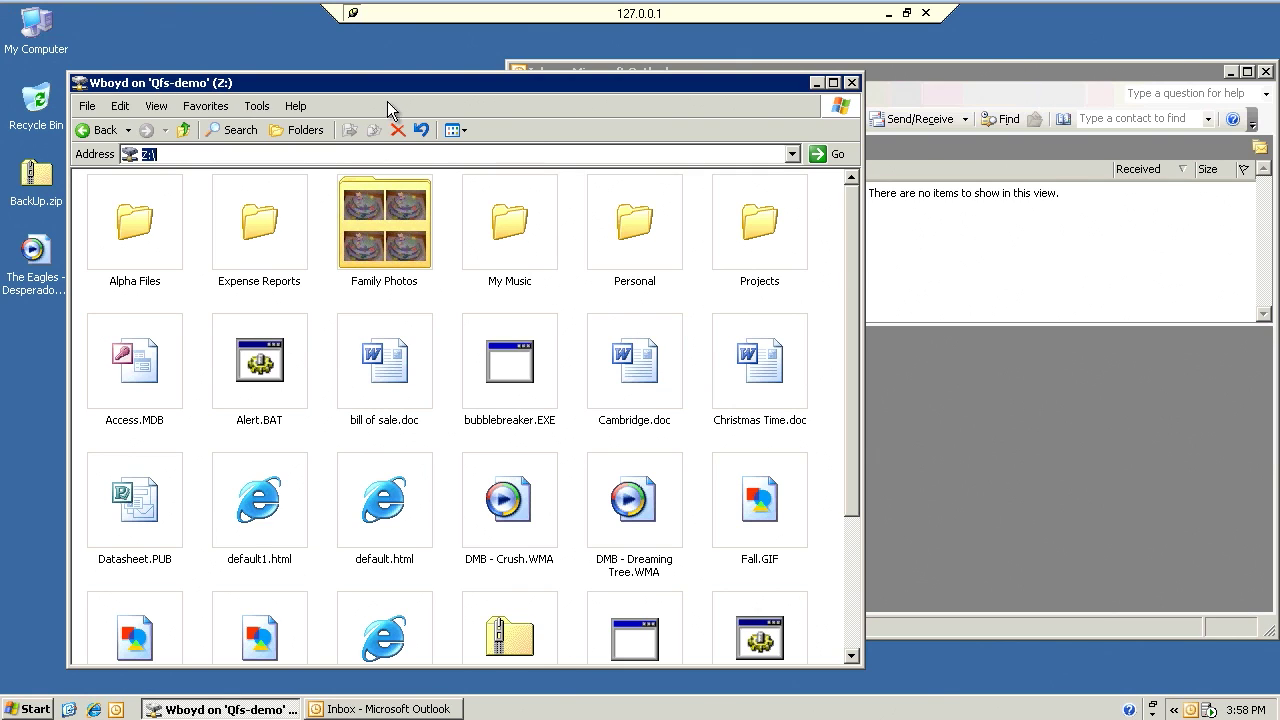
{"action": "left_click_drag", "start_coordinate": [36, 175], "coordinate": [176, 282]}
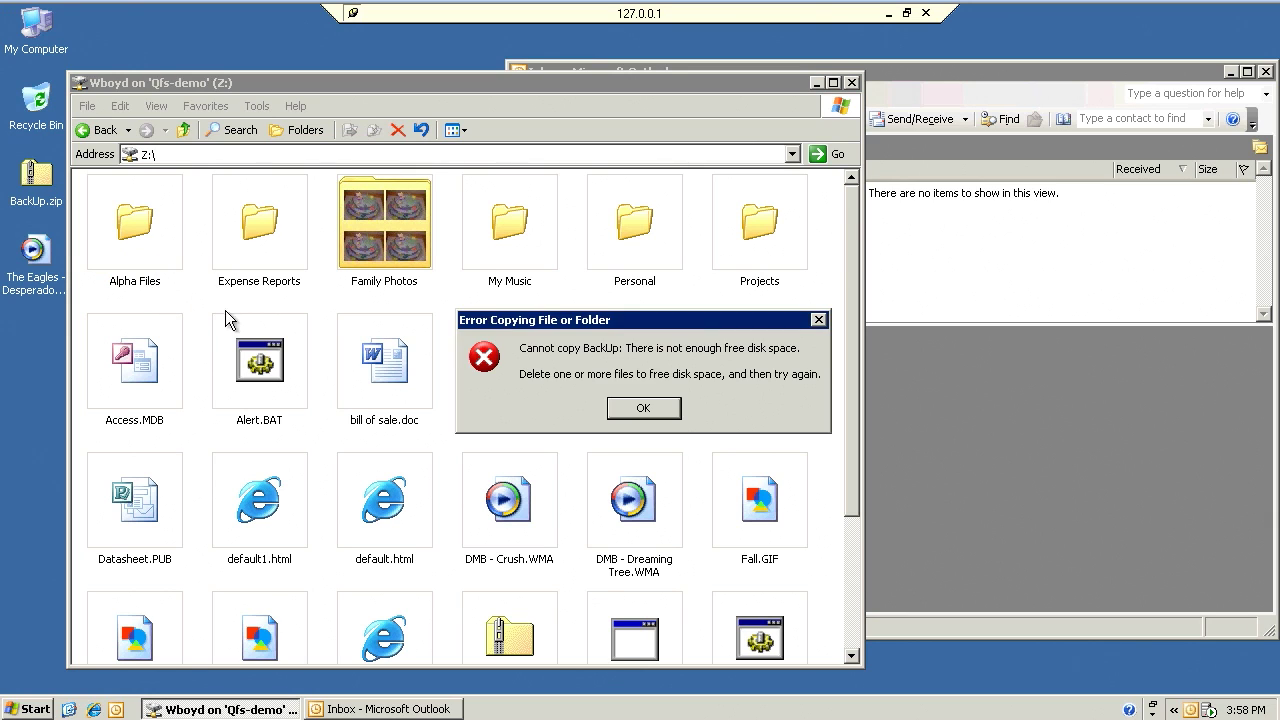
Step: Dismiss the copy error, check for new mail in Outlook, and open the Storage Threshold Alert message
{"action": "left_click", "coordinate": [660, 412]}
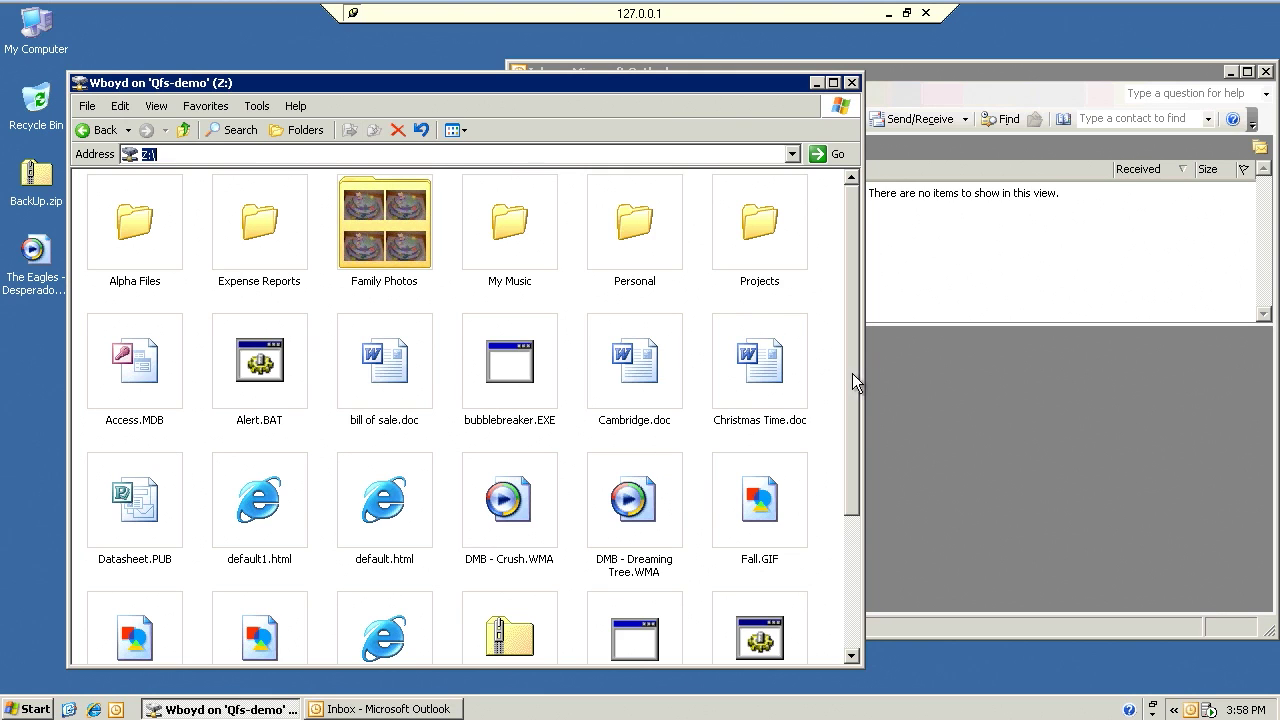
{"action": "left_click", "coordinate": [1097, 248]}
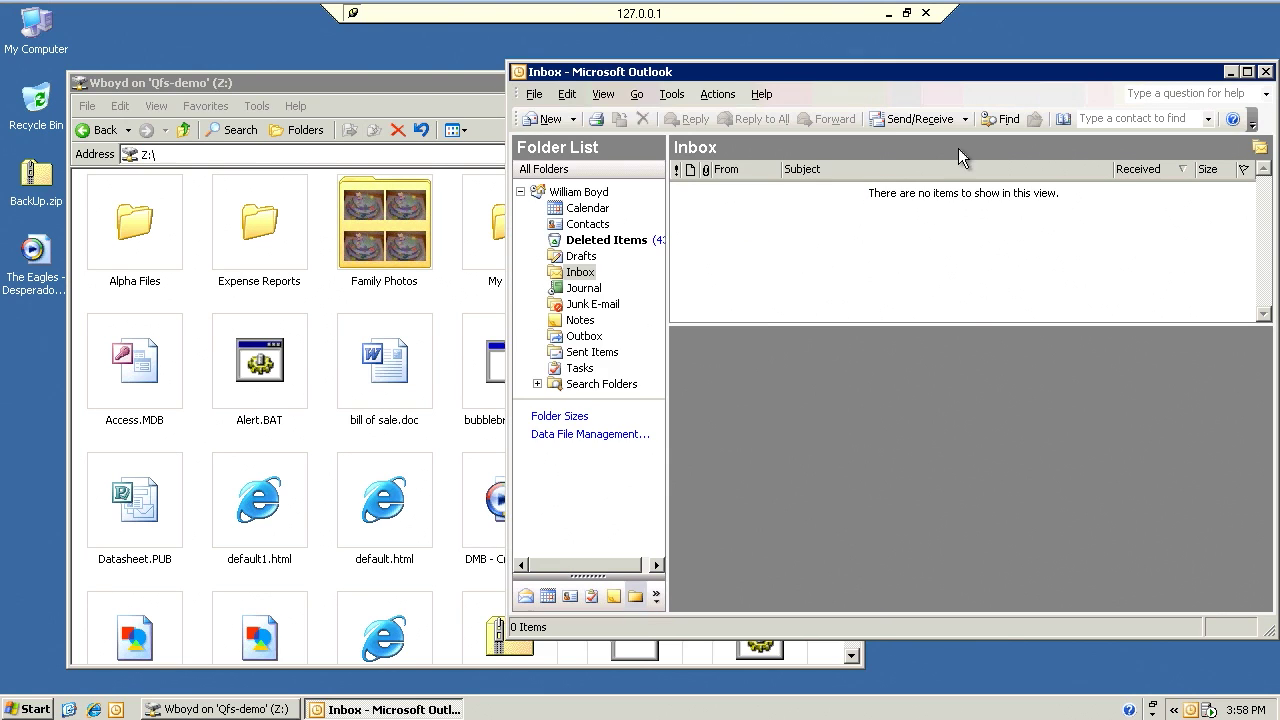
{"action": "left_click", "coordinate": [928, 119]}
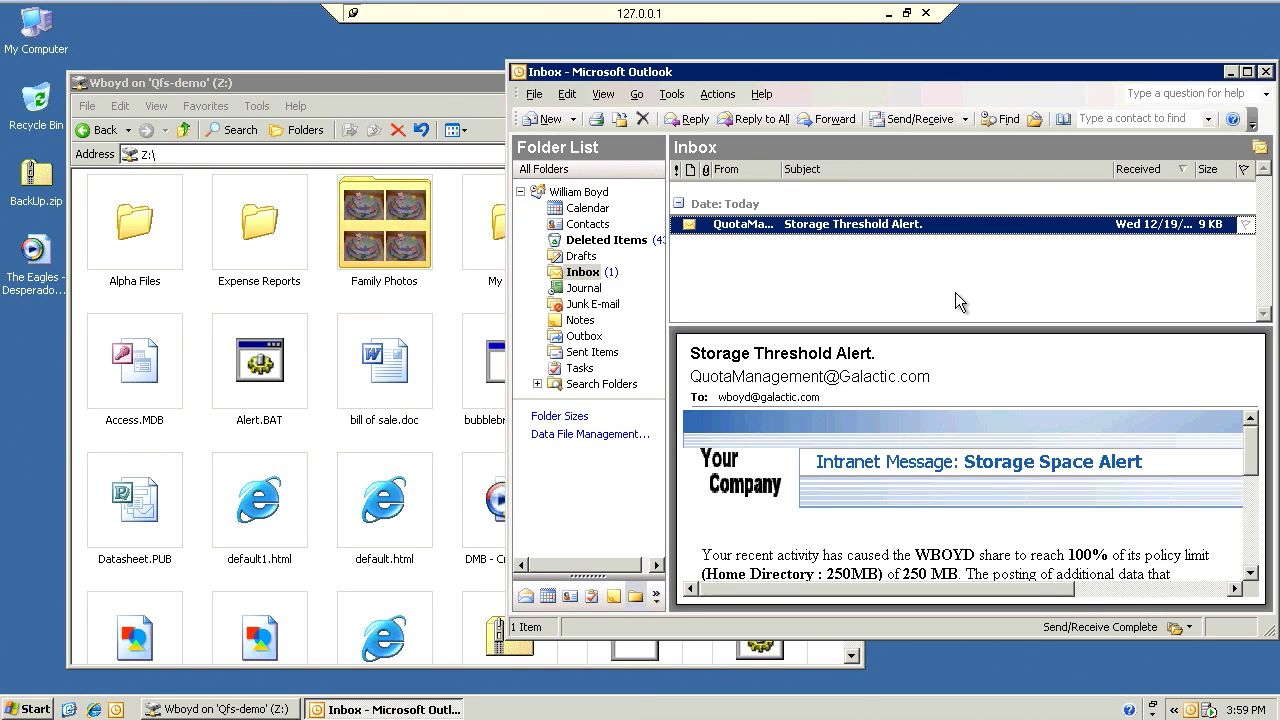
{"action": "key", "text": "Return"}
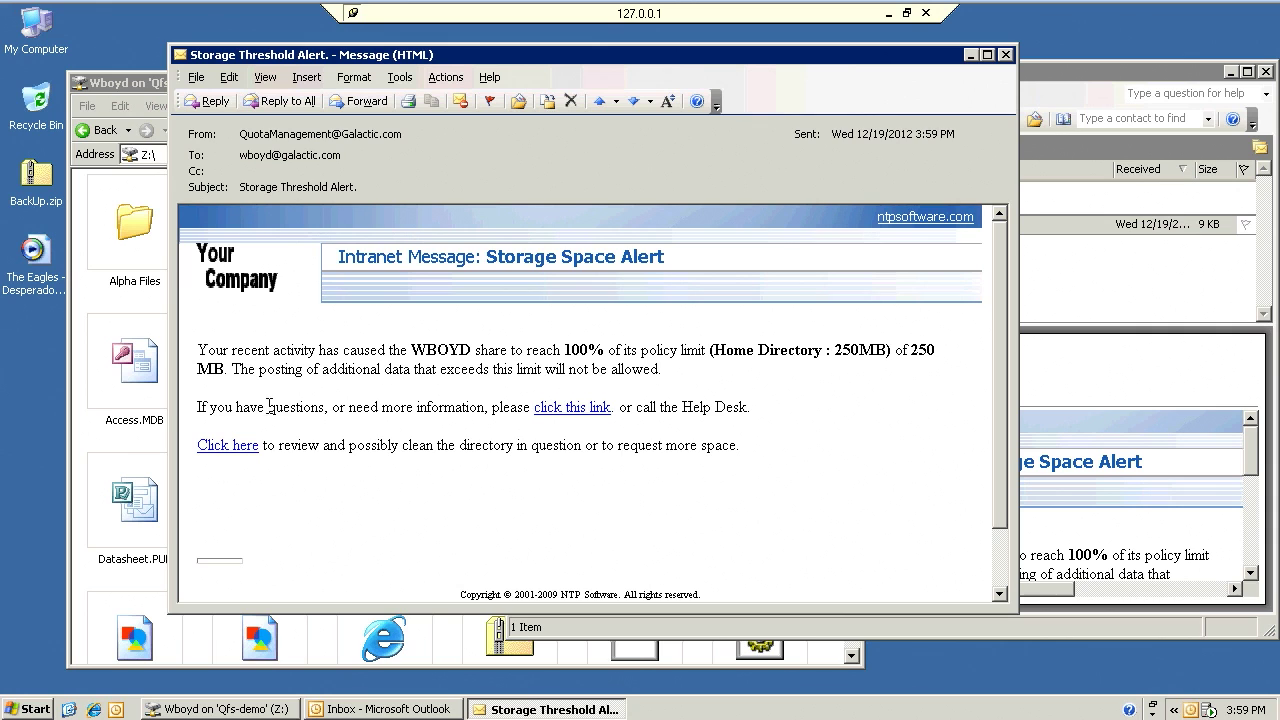
Step: Read the help page linked in the alert for questions or more information, and close it to return to the message
{"action": "left_click_drag", "start_coordinate": [237, 408], "coordinate": [424, 400]}
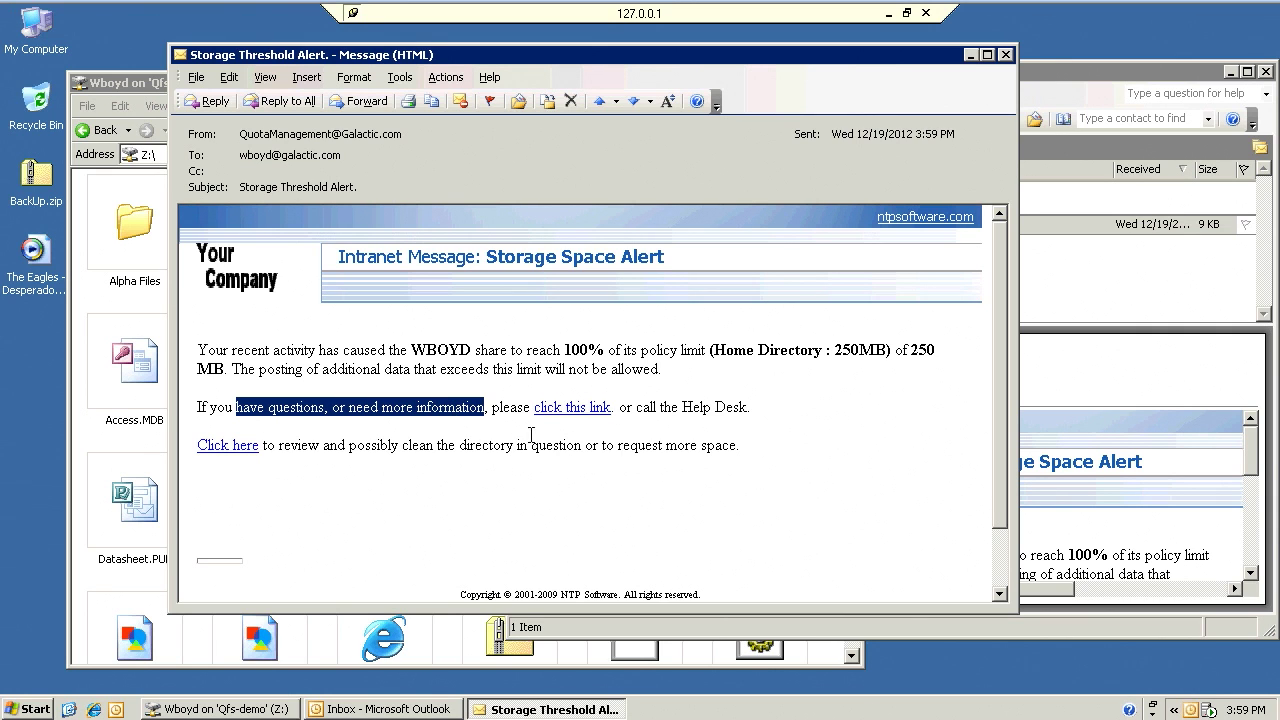
{"action": "left_click", "coordinate": [572, 418]}
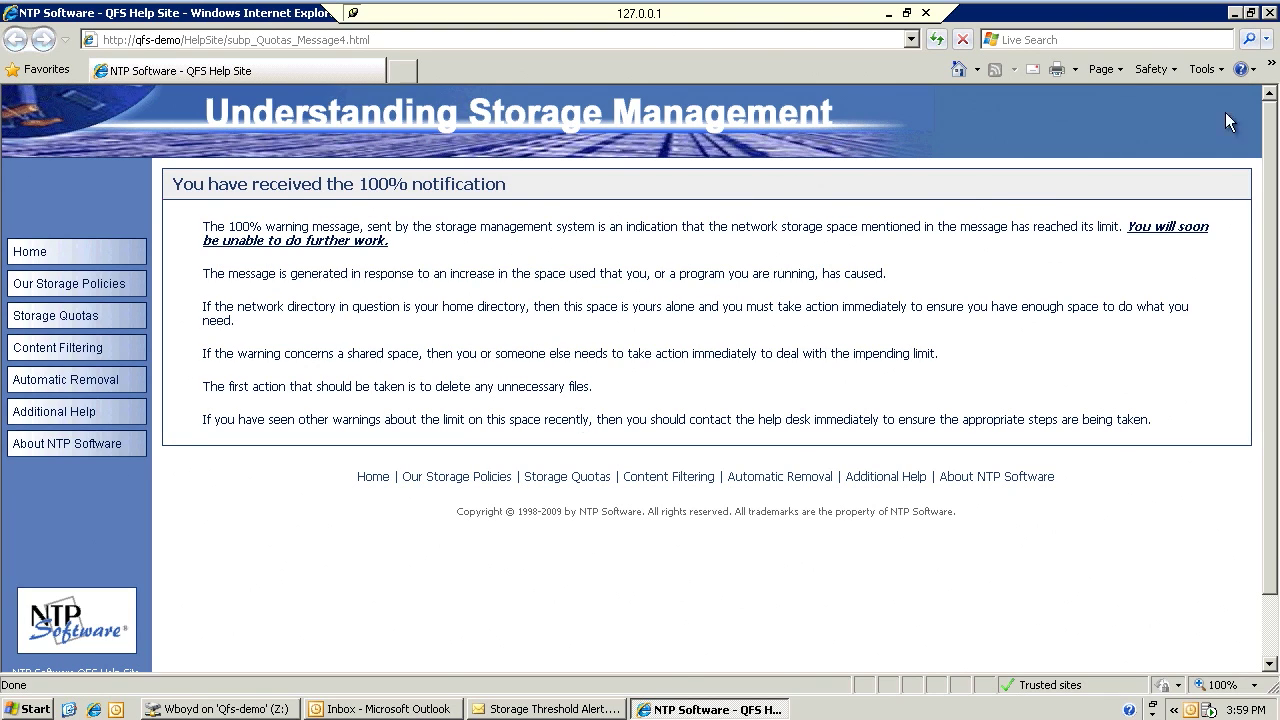
{"action": "left_click", "coordinate": [1270, 14]}
{"action": "left_click", "coordinate": [386, 440]}
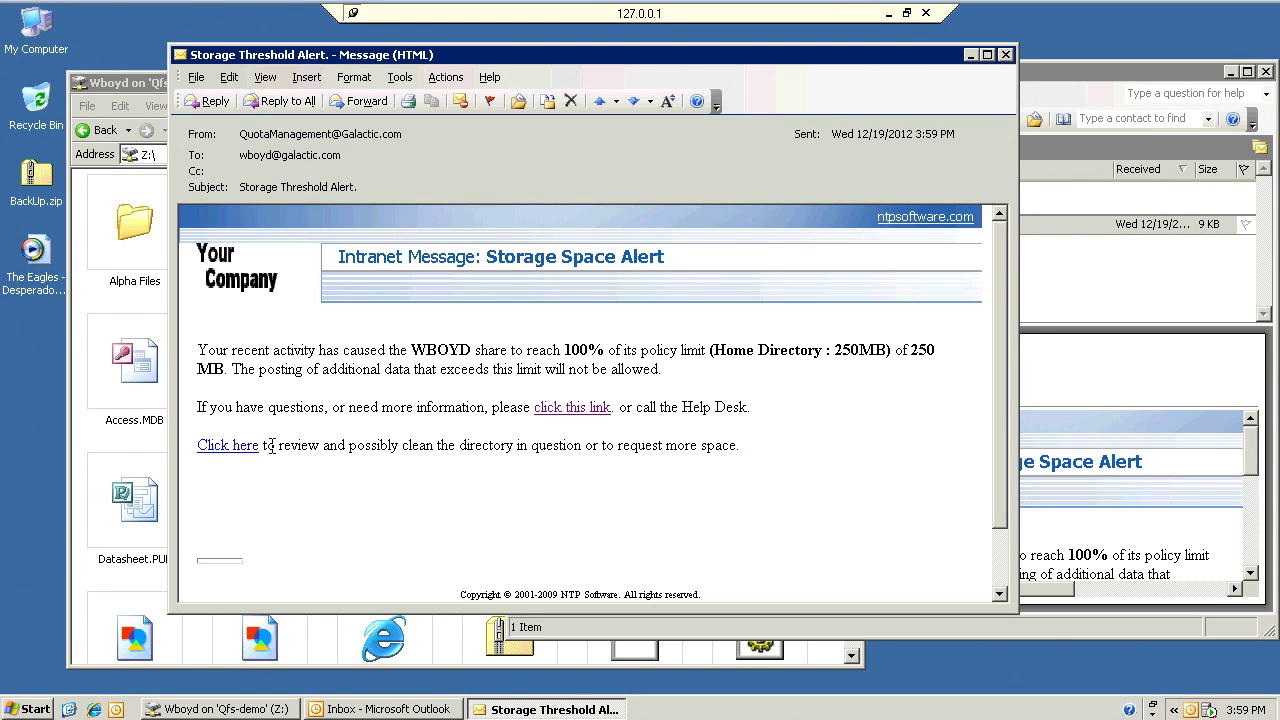
Step: Follow the alert's link for reviewing the directory or requesting space, review both options, and run Storage Investigator
{"action": "left_click_drag", "start_coordinate": [271, 445], "coordinate": [524, 456]}
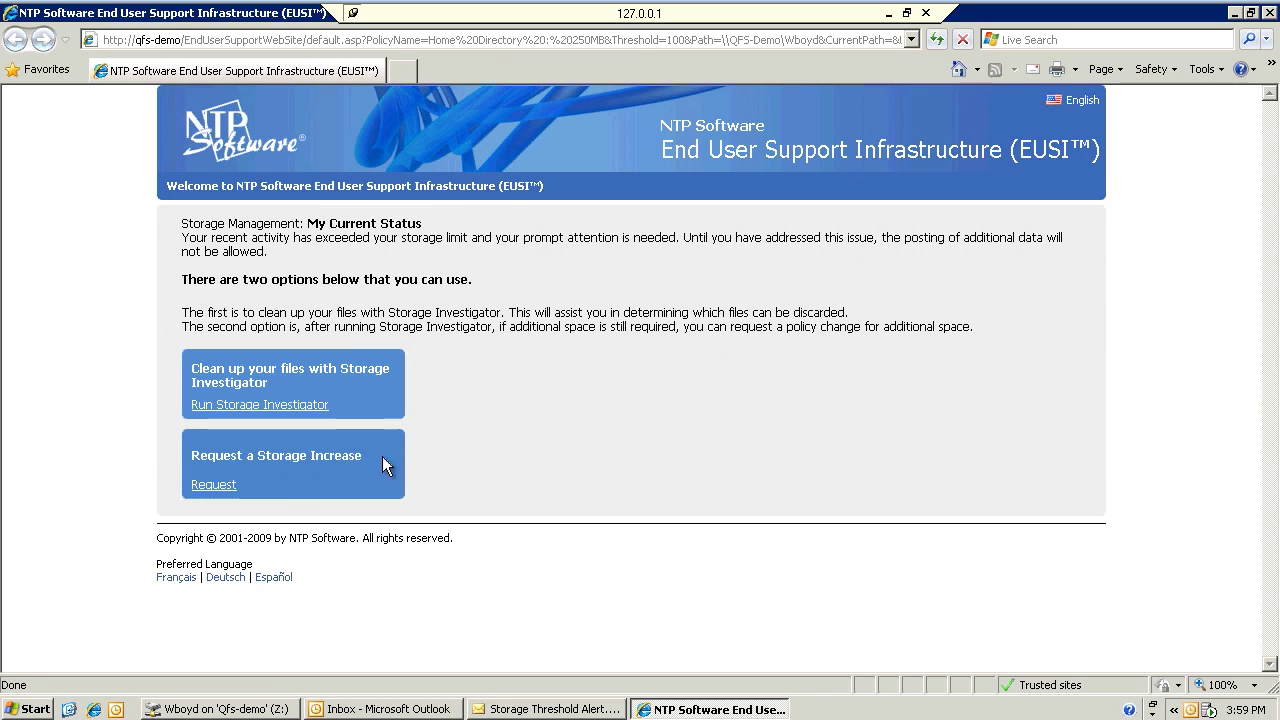
{"action": "left_click_drag", "start_coordinate": [362, 452], "coordinate": [190, 456]}
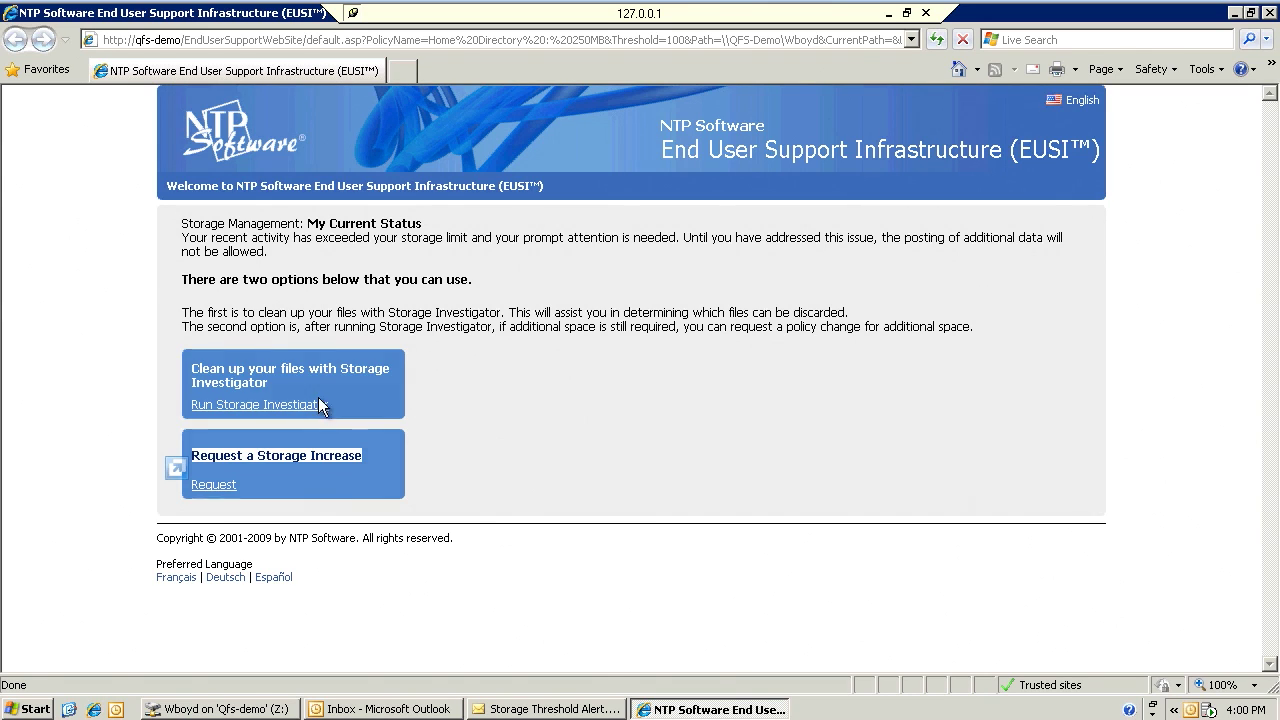
{"action": "left_click_drag", "start_coordinate": [270, 383], "coordinate": [190, 367]}
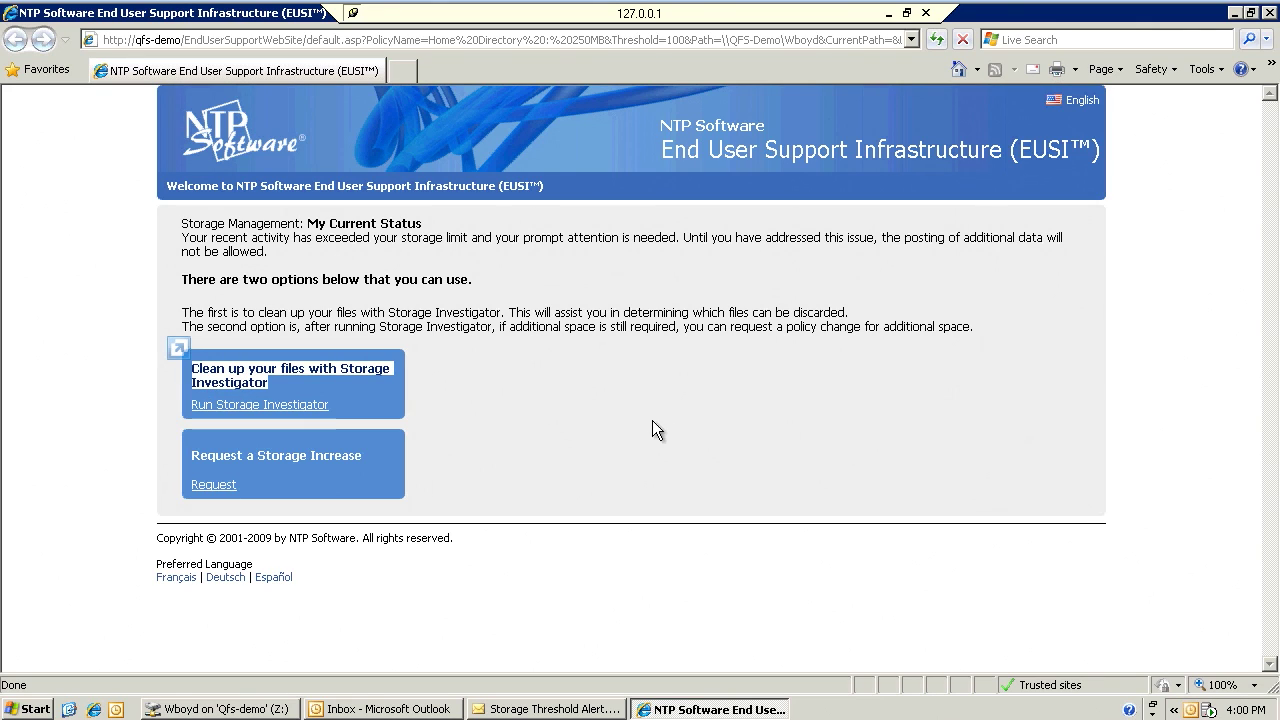
{"action": "left_click", "coordinate": [312, 404]}
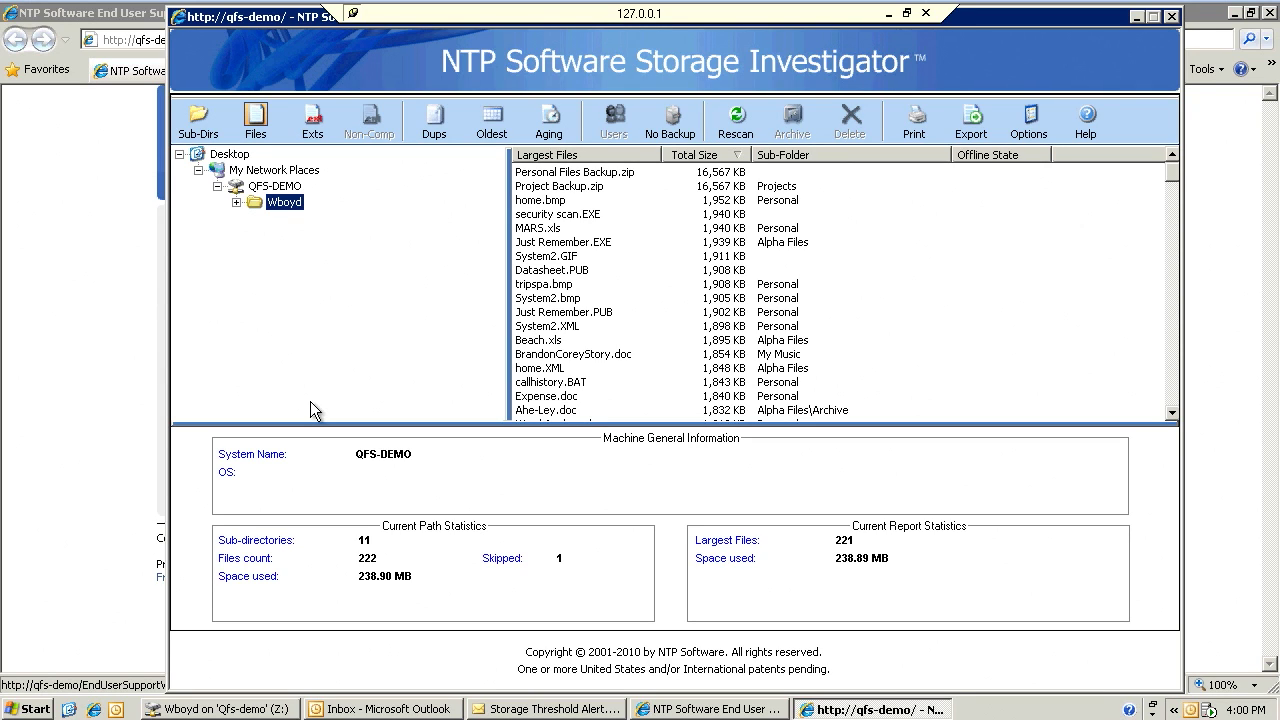
Step: Examine Personal Files Backup.zip and Project Backup.zip in the largest files list, and expand the home directory's subfolders
{"action": "left_click", "coordinate": [607, 175]}
{"action": "left_click", "coordinate": [602, 187], "text": "shift"}
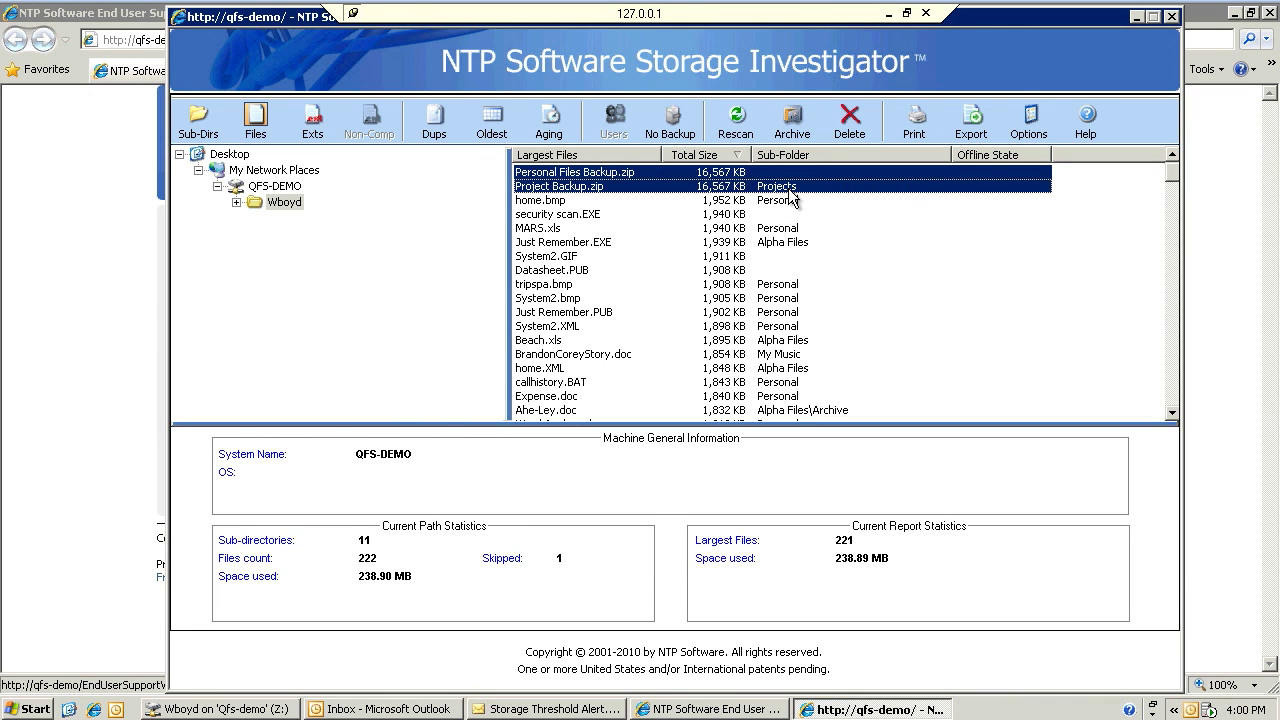
{"action": "left_click", "coordinate": [775, 191]}
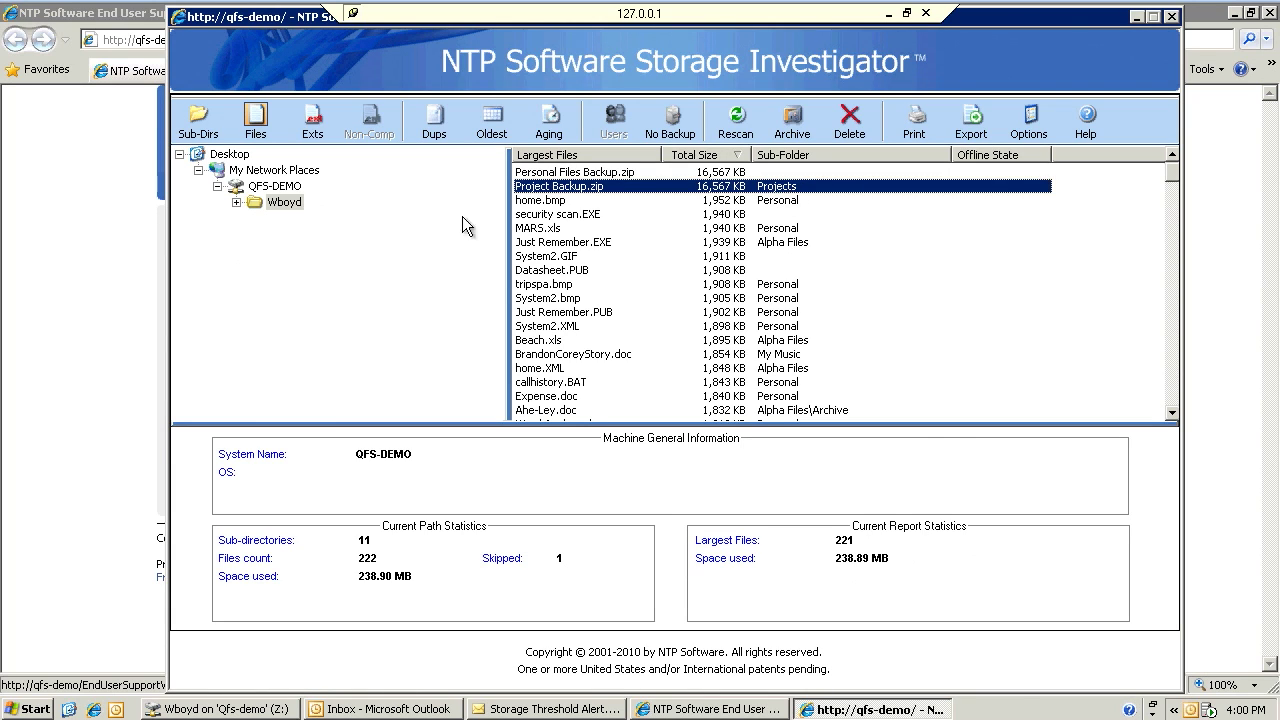
{"action": "left_click", "coordinate": [237, 203]}
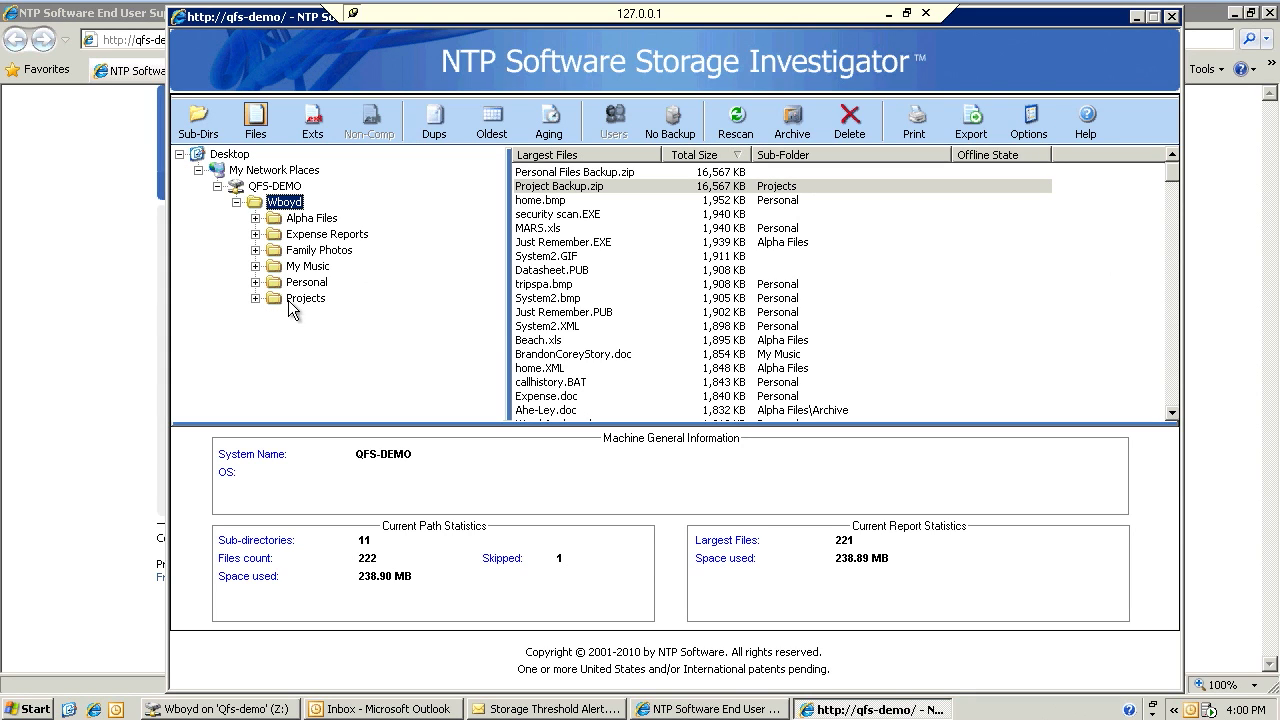
Step: Report space by file extension, list the .BAT files, and select the root StartServices.BAT through Family.BAT
{"action": "left_click", "coordinate": [313, 125]}
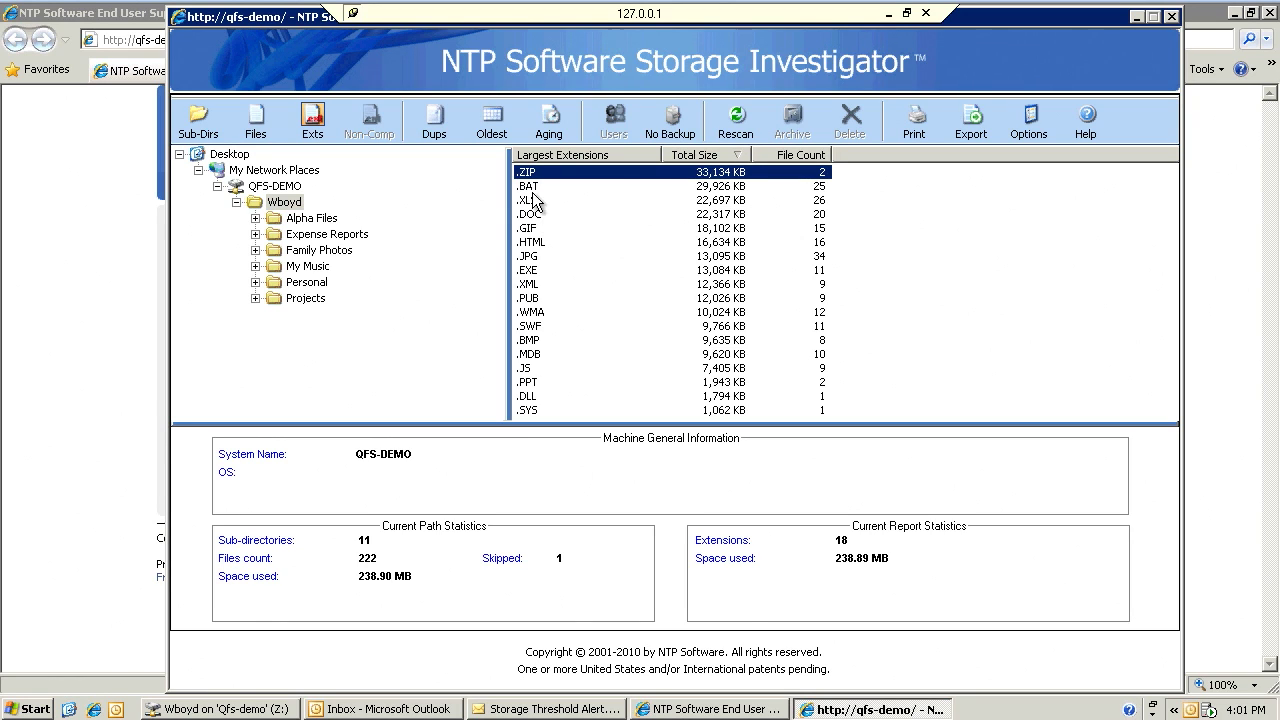
{"action": "key", "text": "Down"}
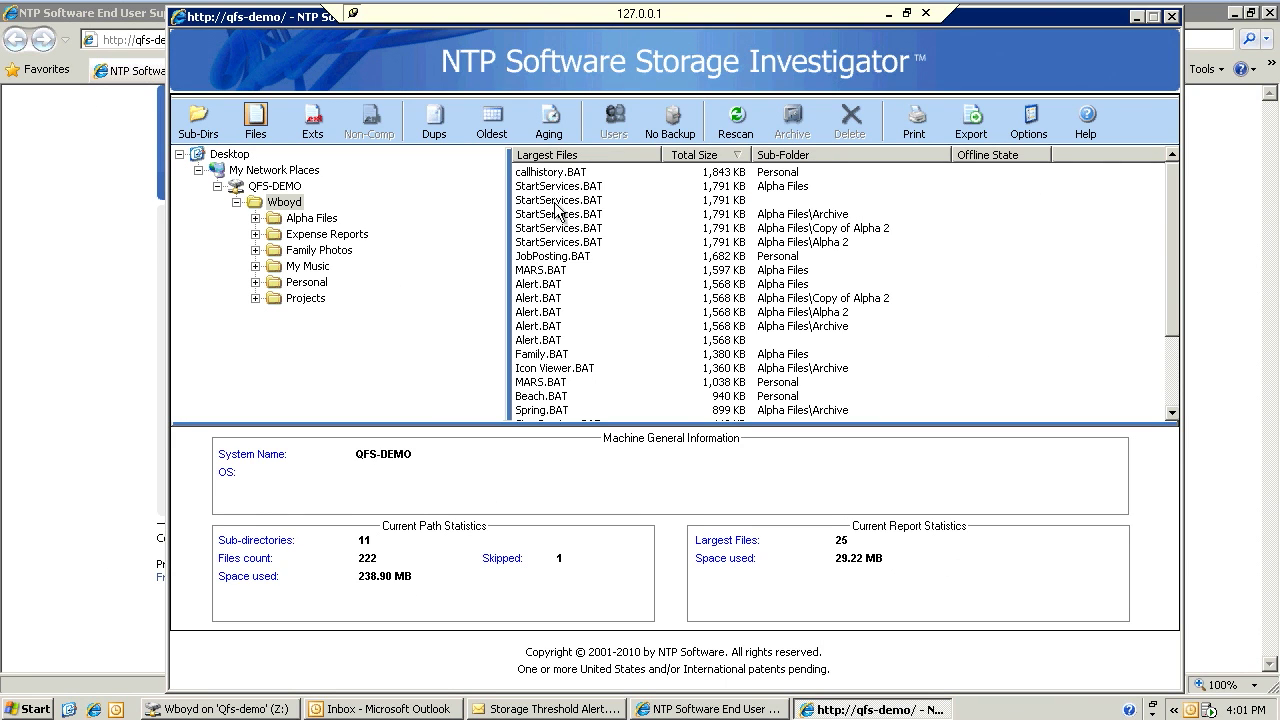
{"action": "left_click", "coordinate": [557, 199]}
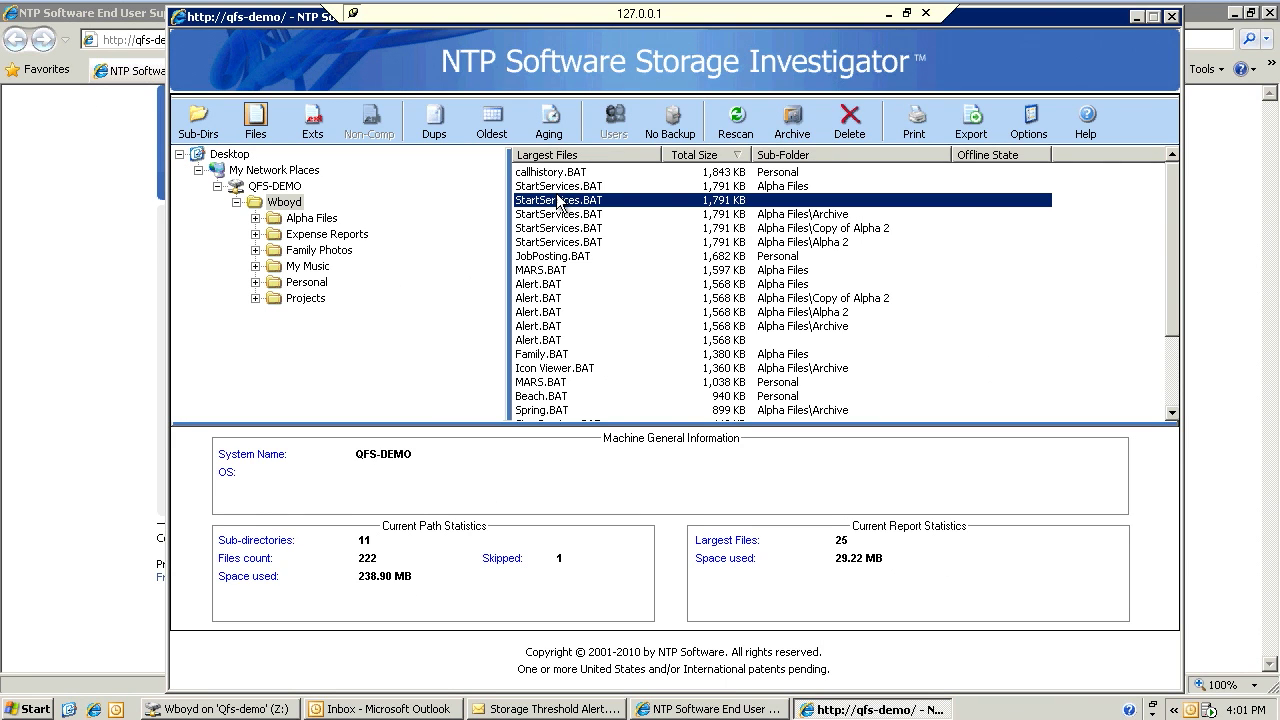
{"action": "left_click", "coordinate": [541, 358], "text": "shift"}
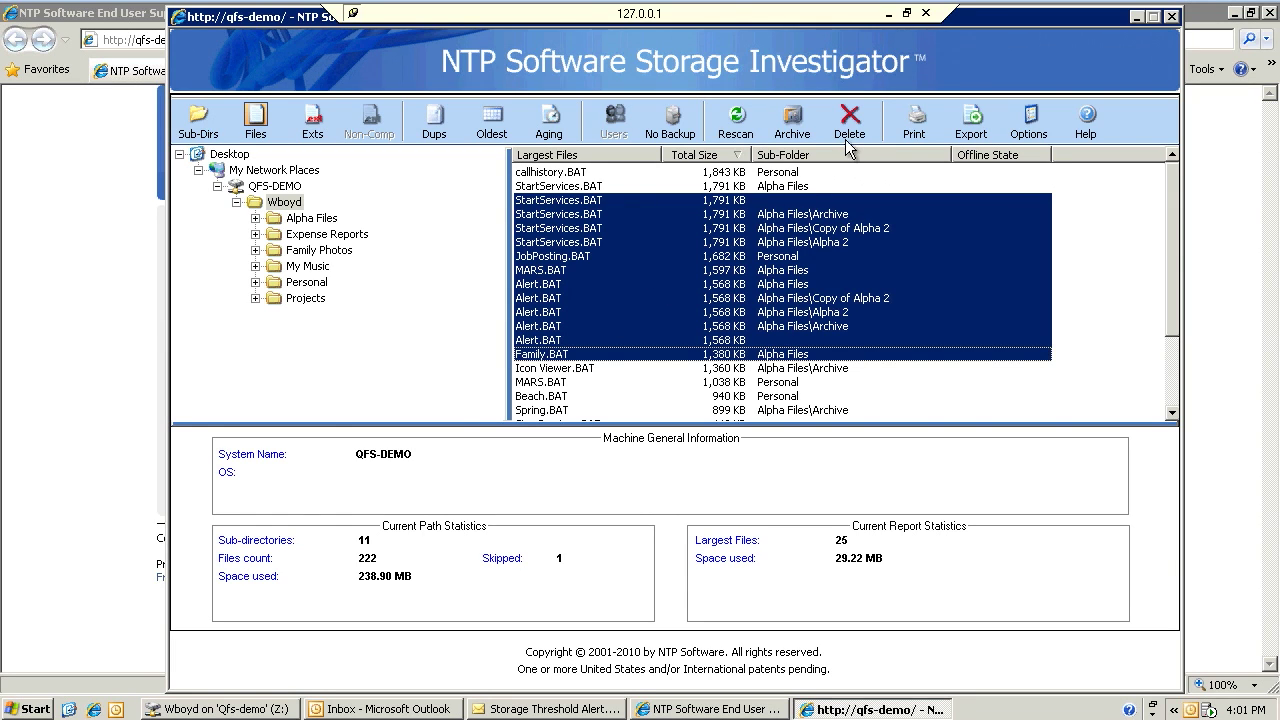
Step: Review the duplicate files report and return to the report of largest files
{"action": "left_click", "coordinate": [437, 133]}
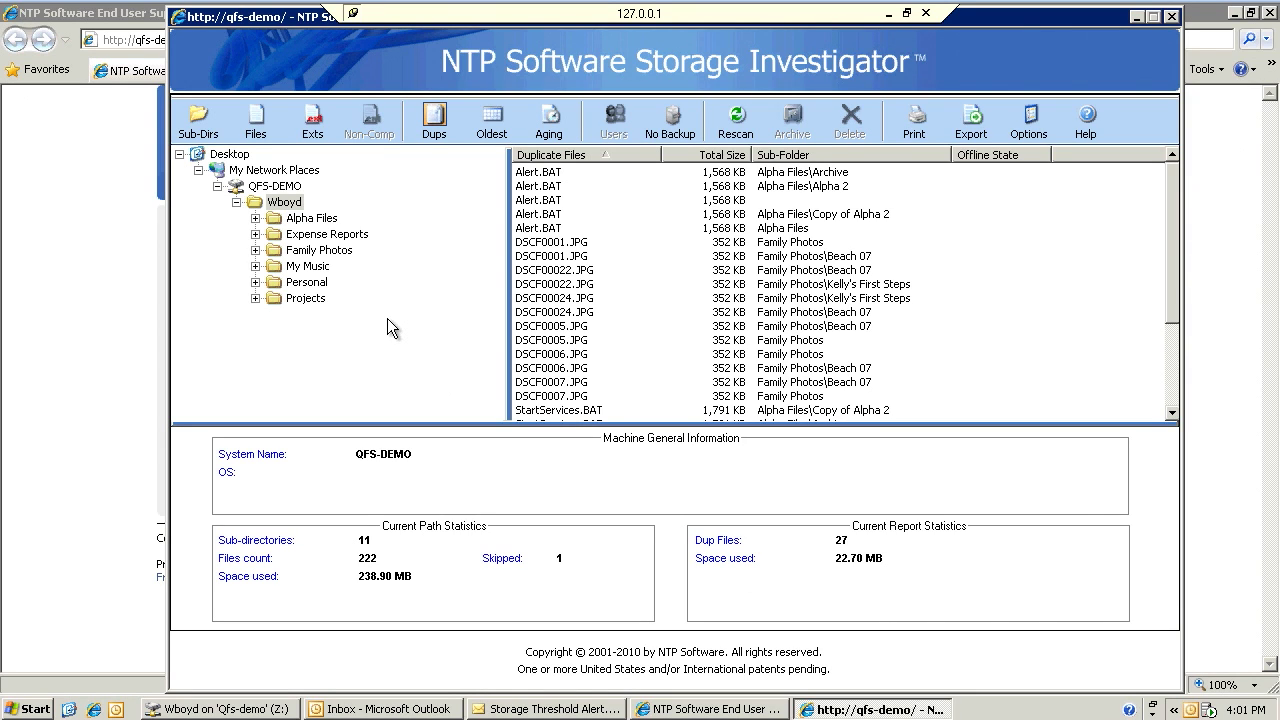
{"action": "left_click", "coordinate": [266, 141]}
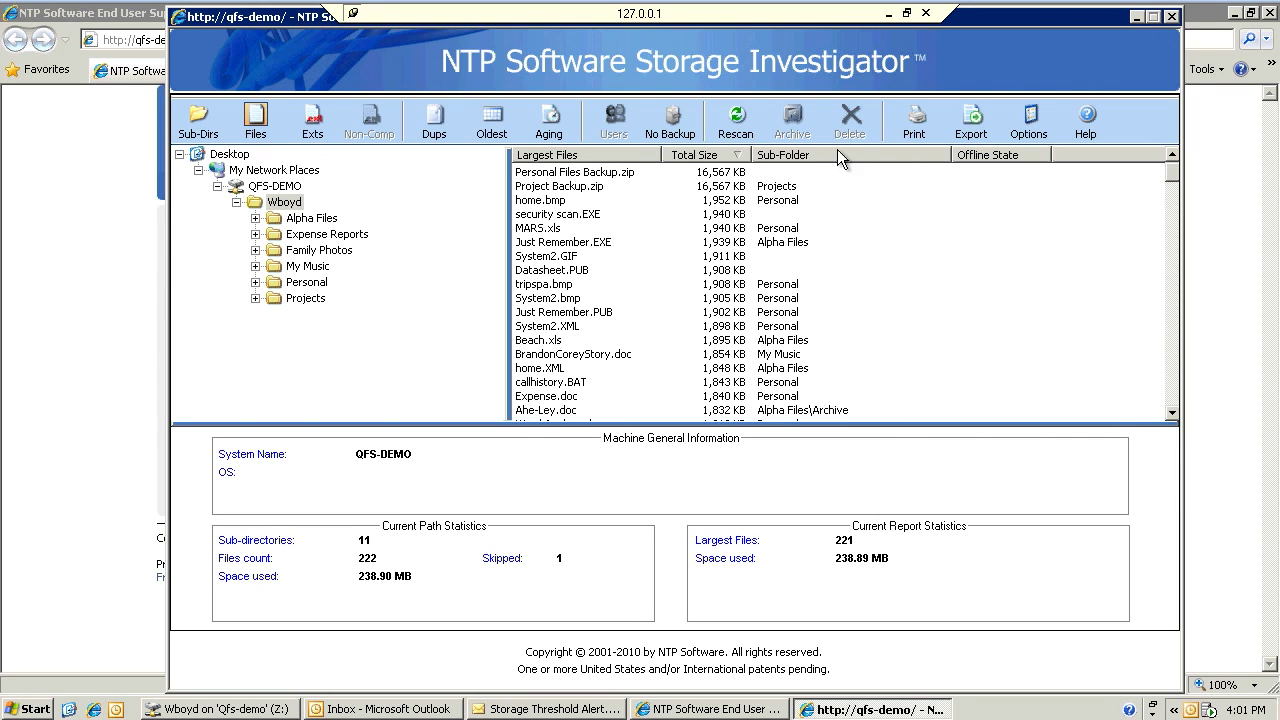